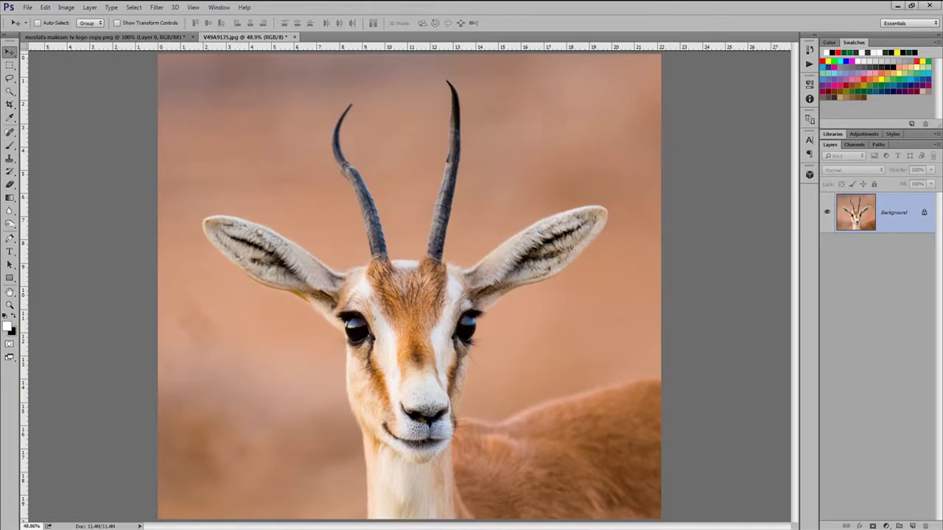
- Convert the gazelle photo to CMYK Color mode
{"action": "left_click", "coordinate": [66, 7]}
{"action": "mouse_move", "coordinate": [80, 18]}
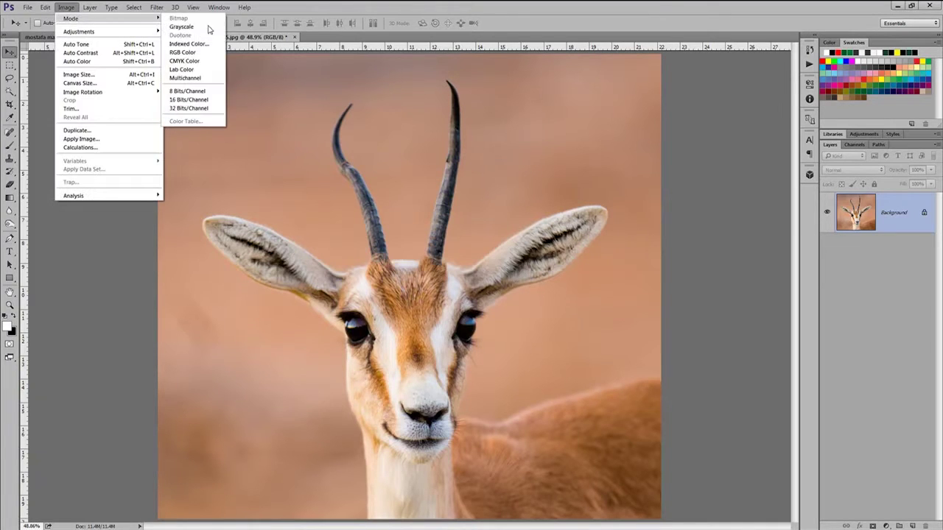
{"action": "left_click", "coordinate": [185, 61]}
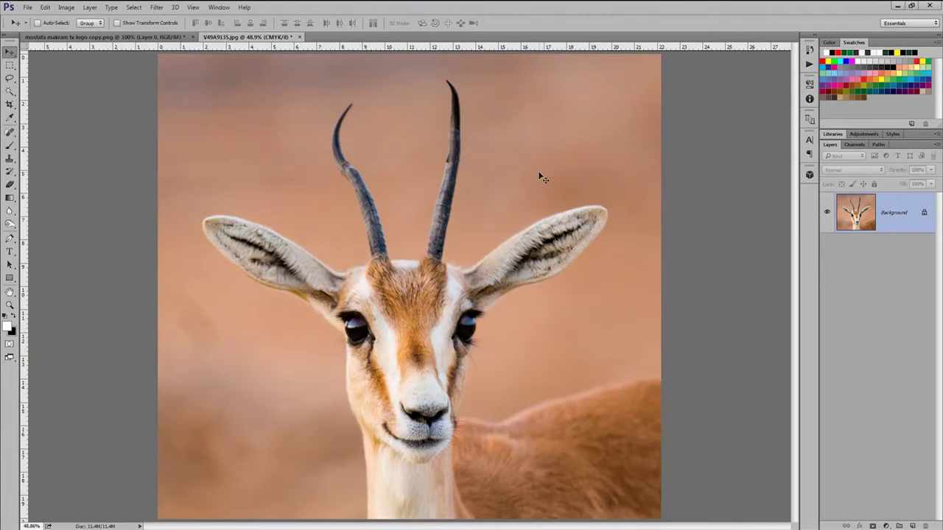
- Examine the photo's Cyan, Magenta, Yellow and Black channels one at a time, finishing on the full-color CMYK composite
{"action": "left_click", "coordinate": [855, 145]}
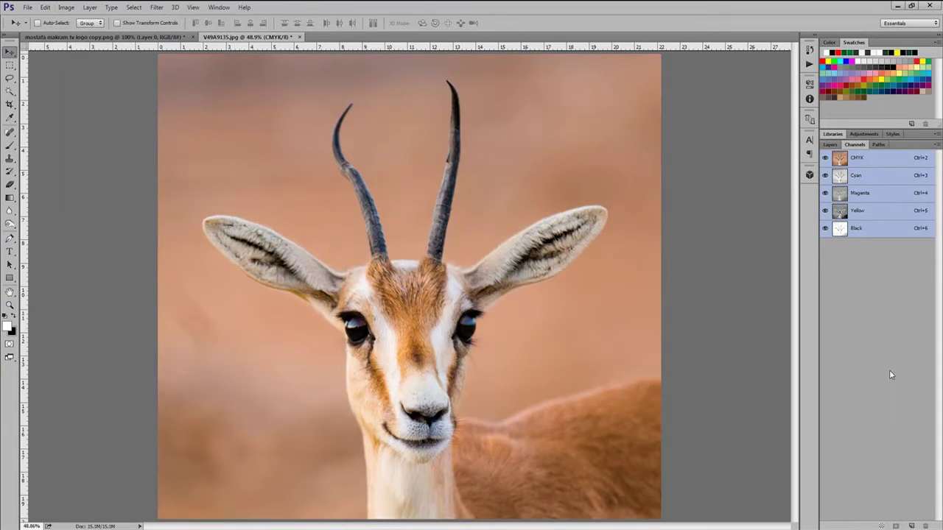
{"action": "left_click", "coordinate": [873, 181]}
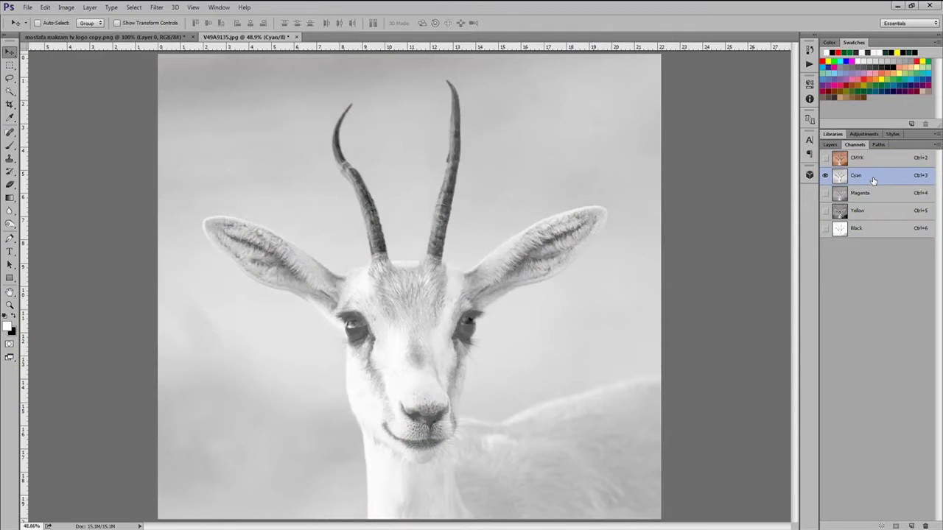
{"action": "left_click", "coordinate": [863, 194]}
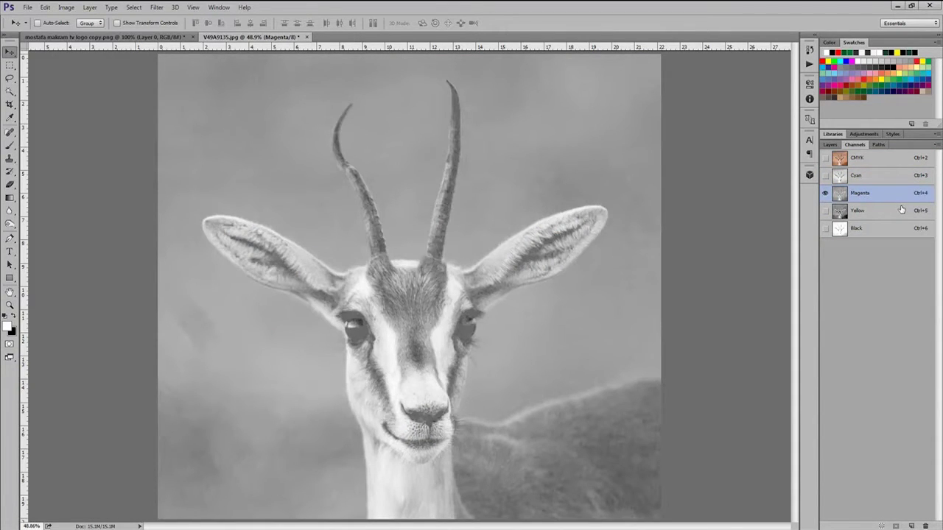
{"action": "left_click", "coordinate": [881, 214]}
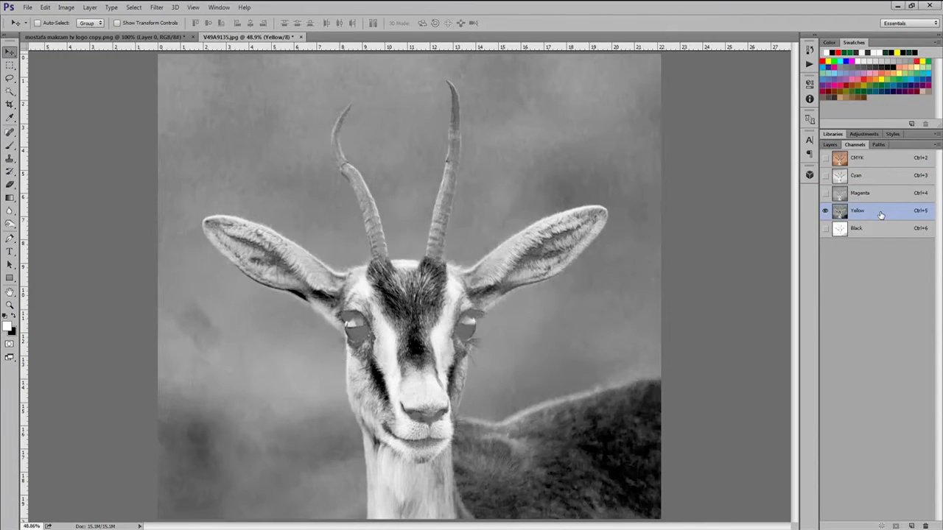
{"action": "left_click", "coordinate": [871, 233]}
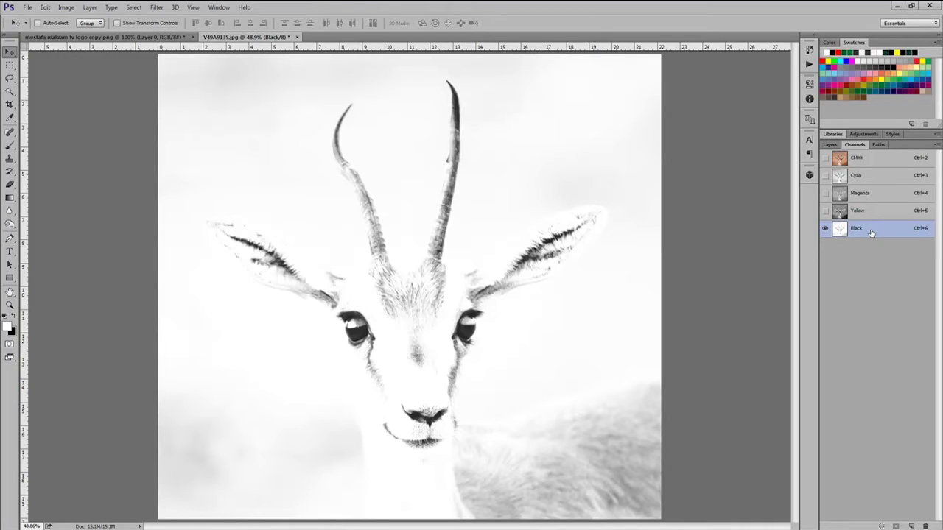
{"action": "left_click", "coordinate": [863, 180]}
{"action": "left_click", "coordinate": [865, 194]}
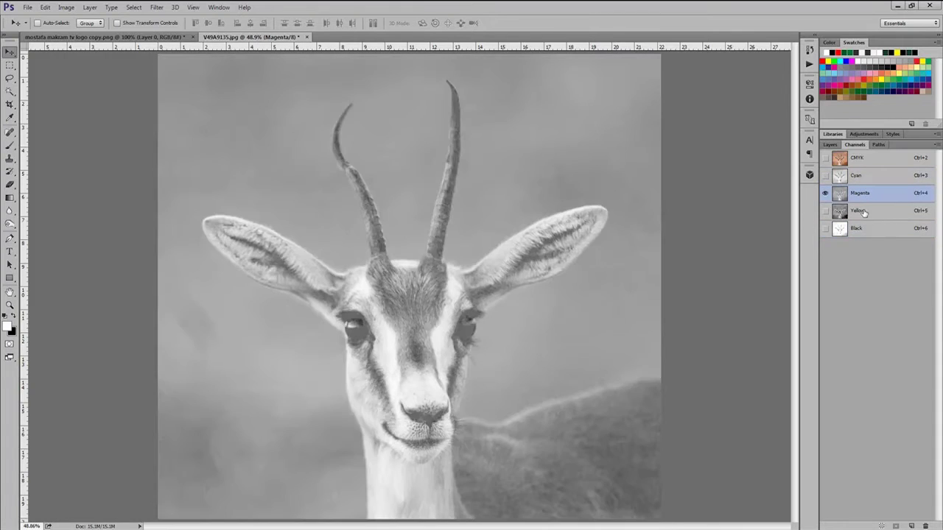
{"action": "left_click", "coordinate": [865, 212]}
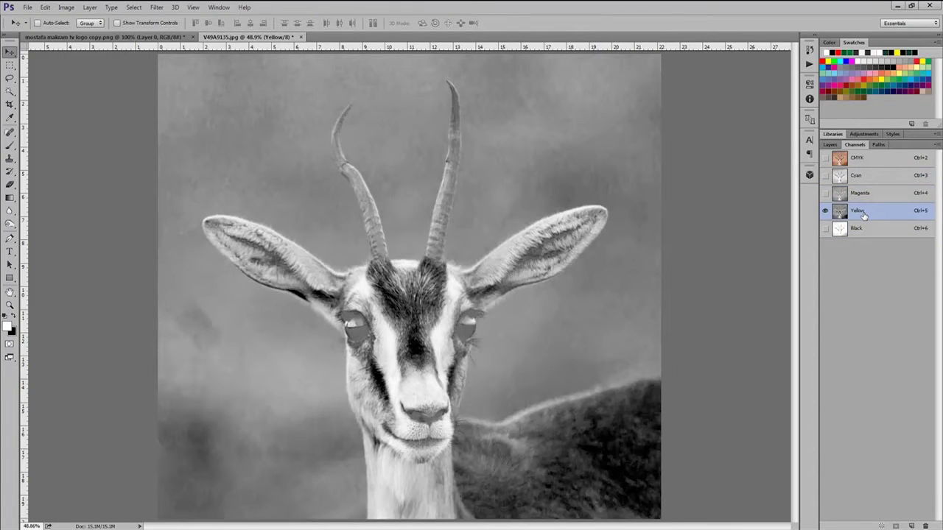
{"action": "left_click", "coordinate": [860, 177]}
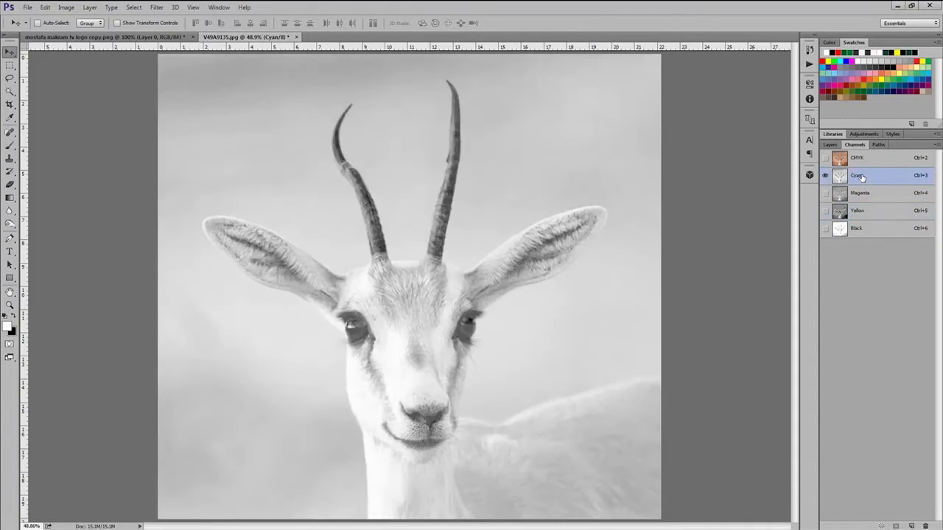
{"action": "left_click", "coordinate": [857, 193]}
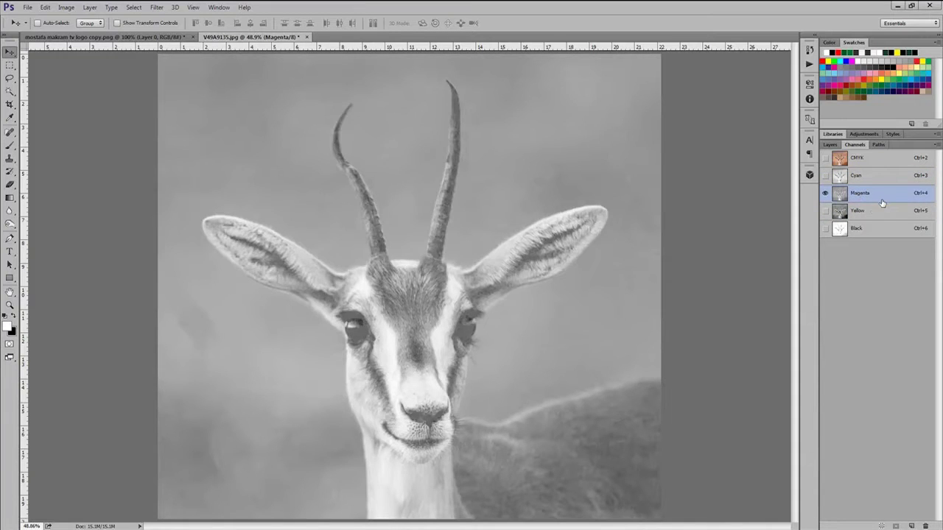
{"action": "left_click", "coordinate": [870, 211]}
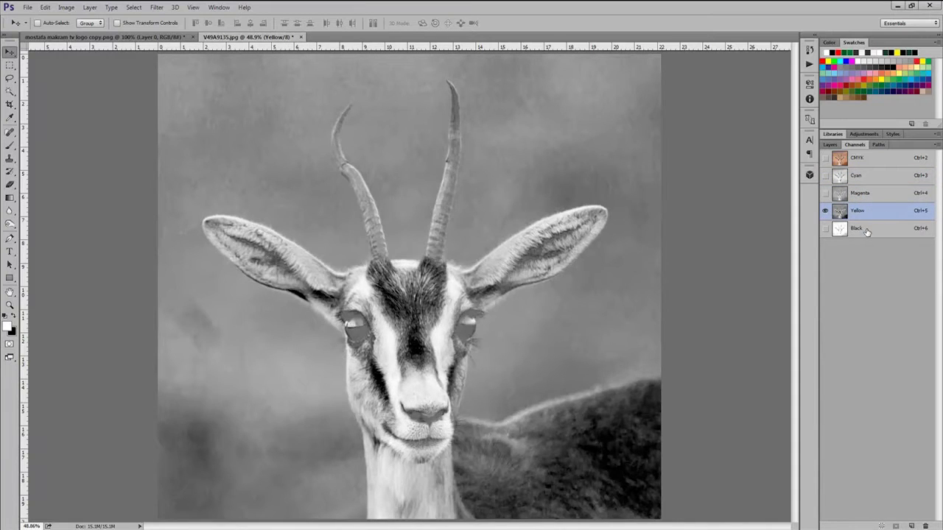
{"action": "left_click", "coordinate": [867, 230]}
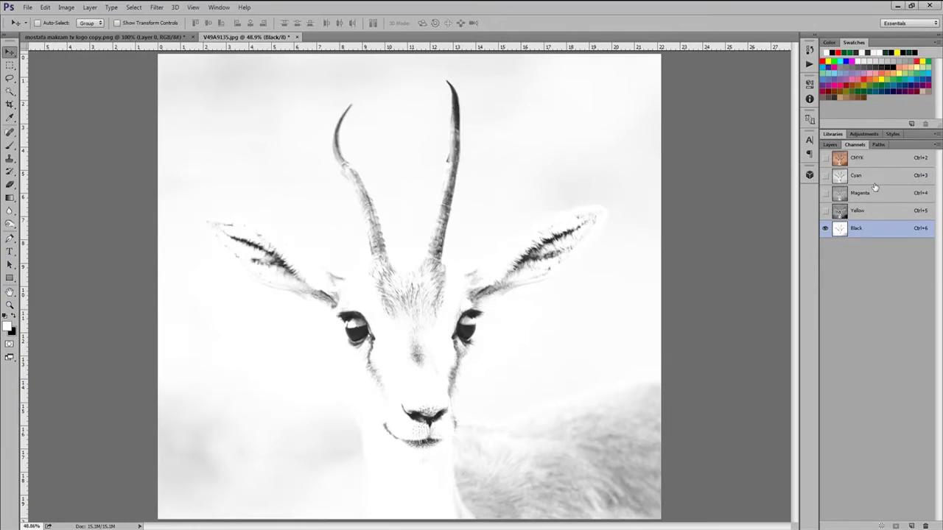
{"action": "key", "text": "ctrl+2"}
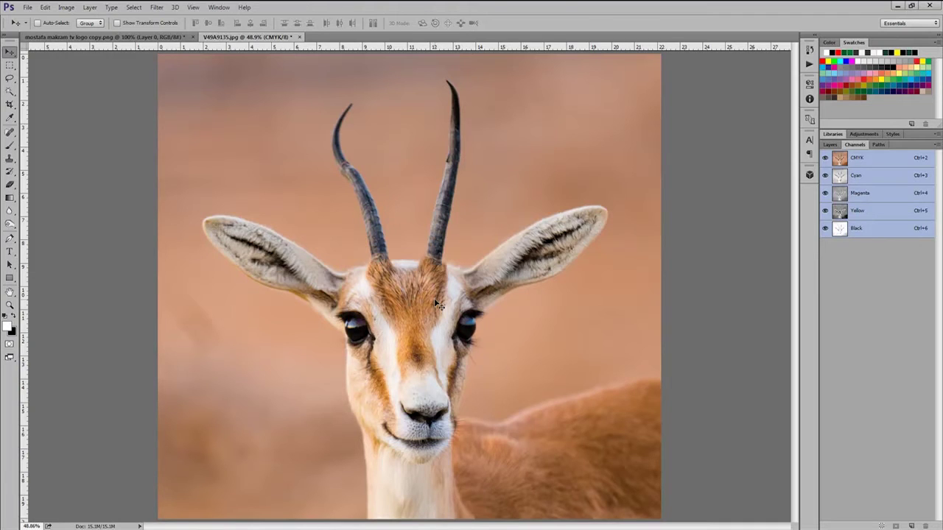
- Compare the Black channel's detail with the Cyan, Magenta and Yellow channels, ending on the CMYK composite
{"action": "left_click", "coordinate": [859, 228]}
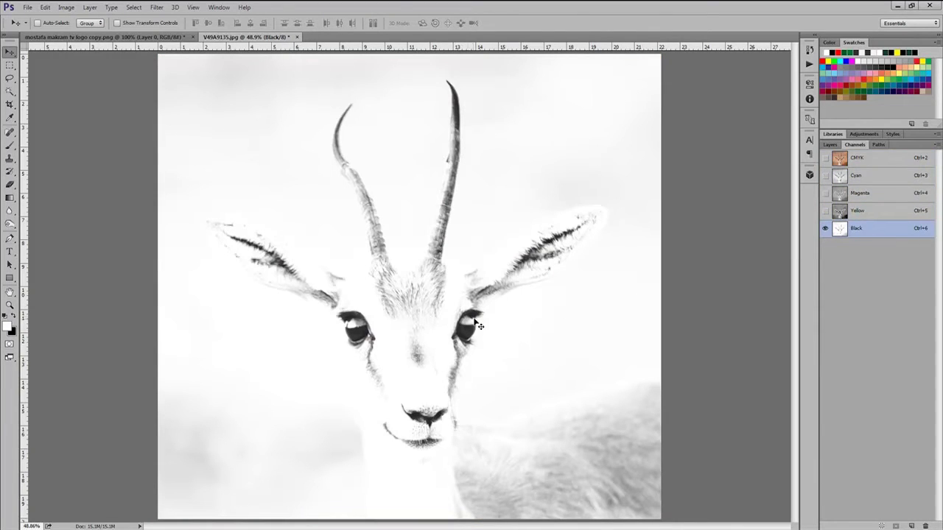
{"action": "left_click", "coordinate": [878, 178]}
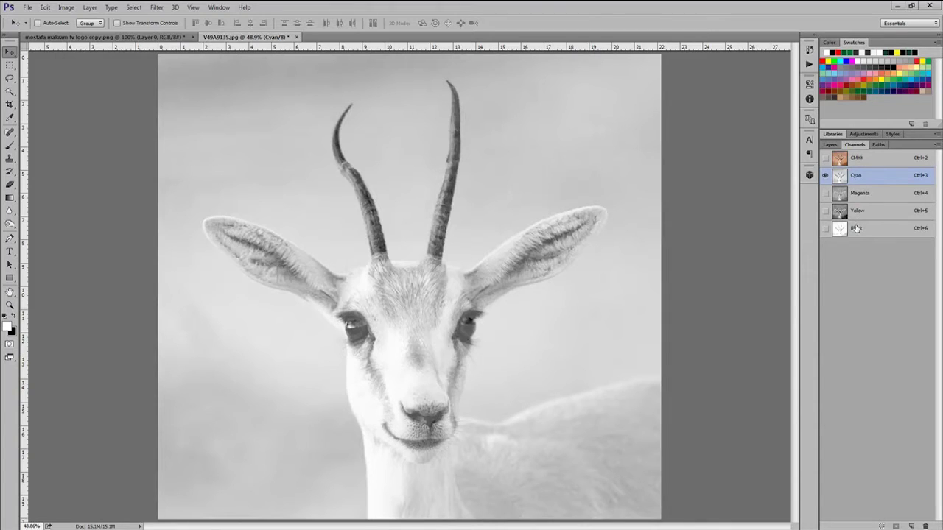
{"action": "left_click", "coordinate": [868, 194]}
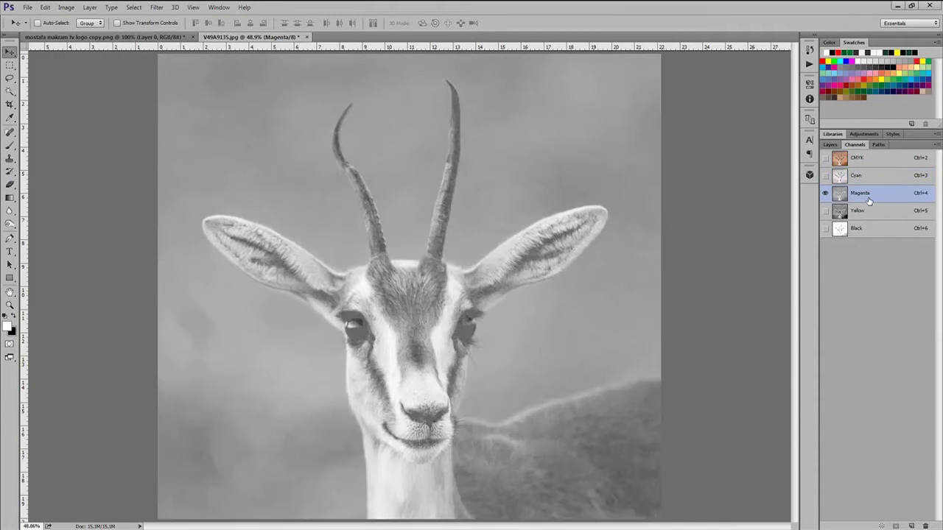
{"action": "left_click", "coordinate": [869, 212]}
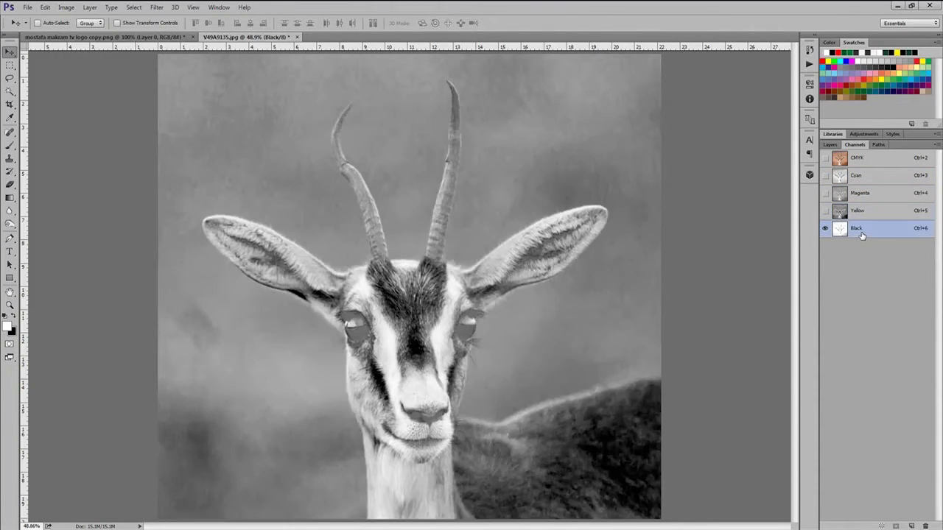
{"action": "left_click", "coordinate": [862, 234]}
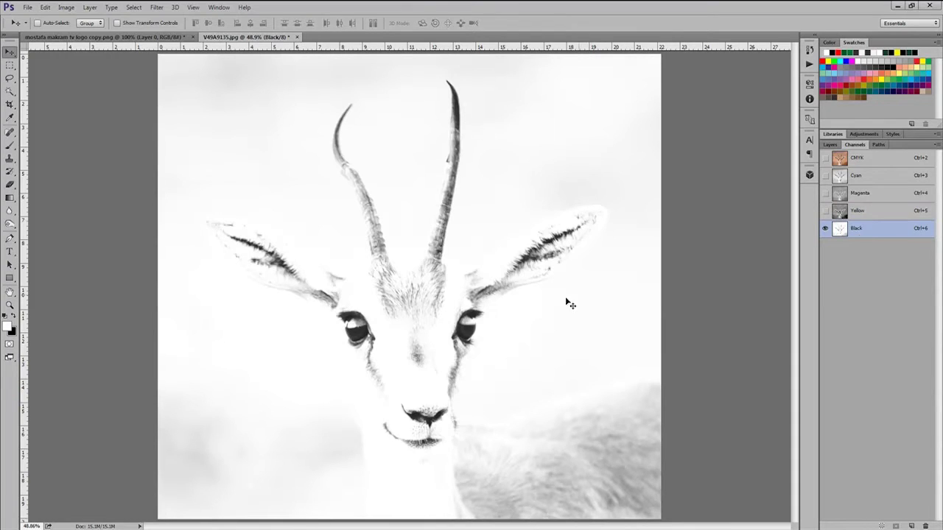
{"action": "left_click", "coordinate": [872, 195]}
{"action": "left_click", "coordinate": [872, 175]}
{"action": "left_click", "coordinate": [875, 212]}
{"action": "left_click", "coordinate": [869, 230]}
{"action": "left_click", "coordinate": [863, 178]}
{"action": "left_click", "coordinate": [861, 163]}
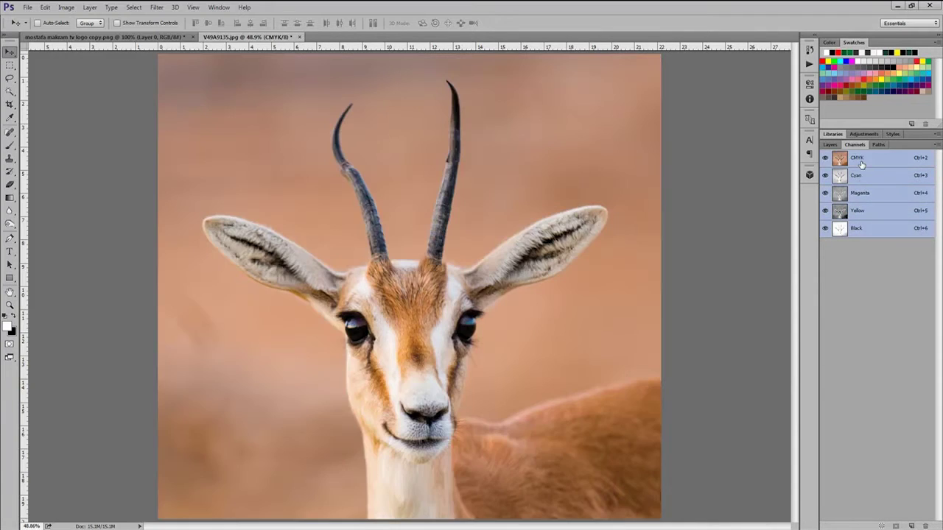
- Inspect the Black channel and the Cyan channel once more, and return to the composite image and its layer list
{"action": "left_click", "coordinate": [866, 229]}
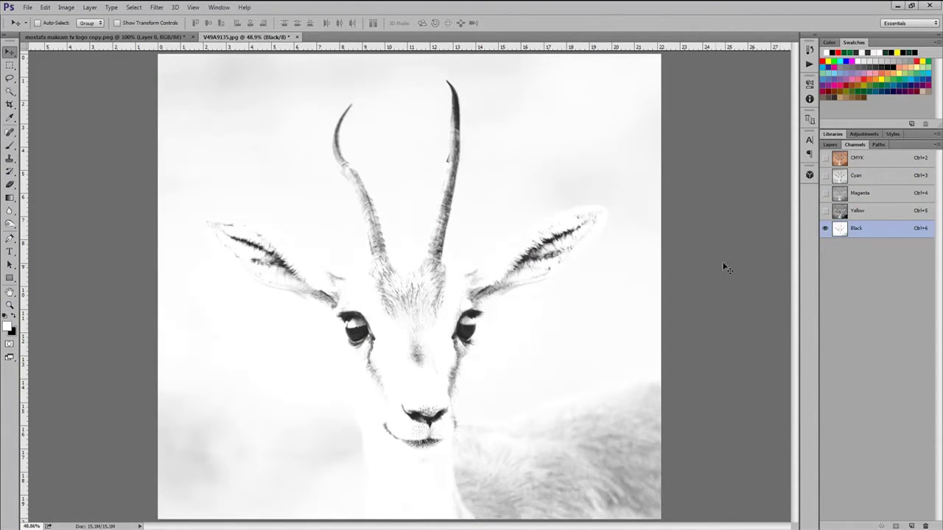
{"action": "left_click", "coordinate": [869, 177]}
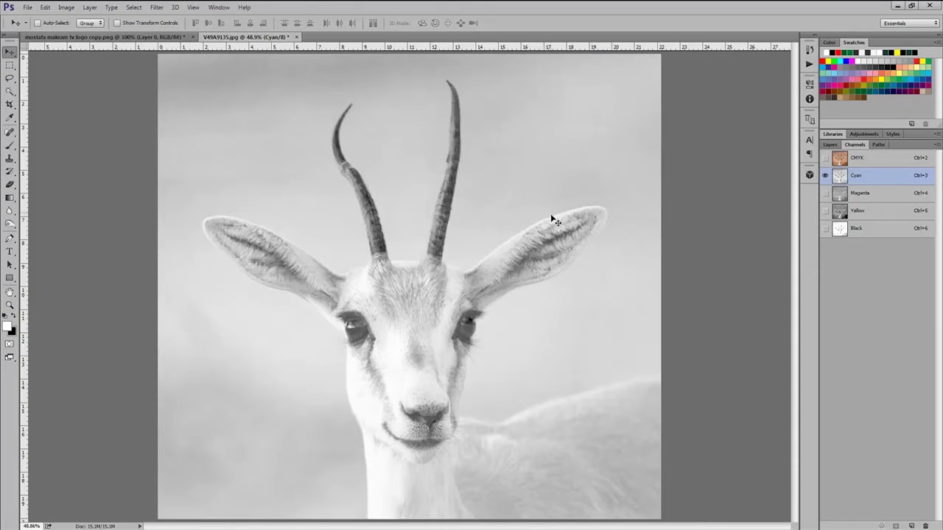
{"action": "left_click", "coordinate": [887, 160]}
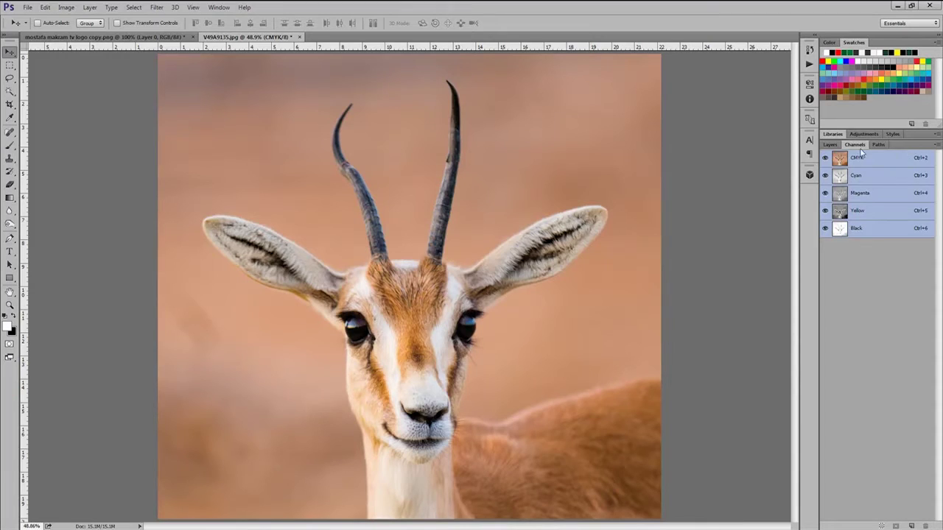
{"action": "left_click", "coordinate": [831, 145]}
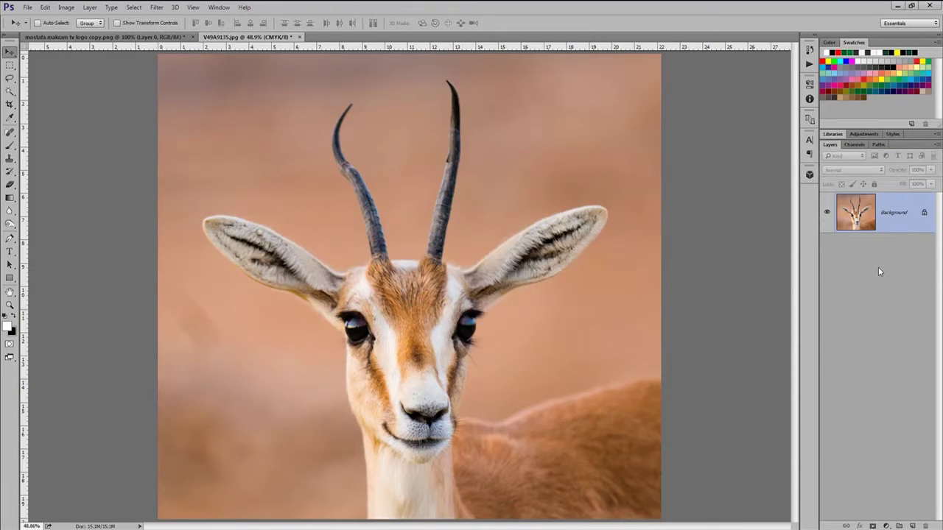
- Create a new document named card, 9 by 5 centimeters at 300 pixels/inch, in 8-bit CMYK Color with white background contents
{"action": "key", "text": "ctrl+n"}
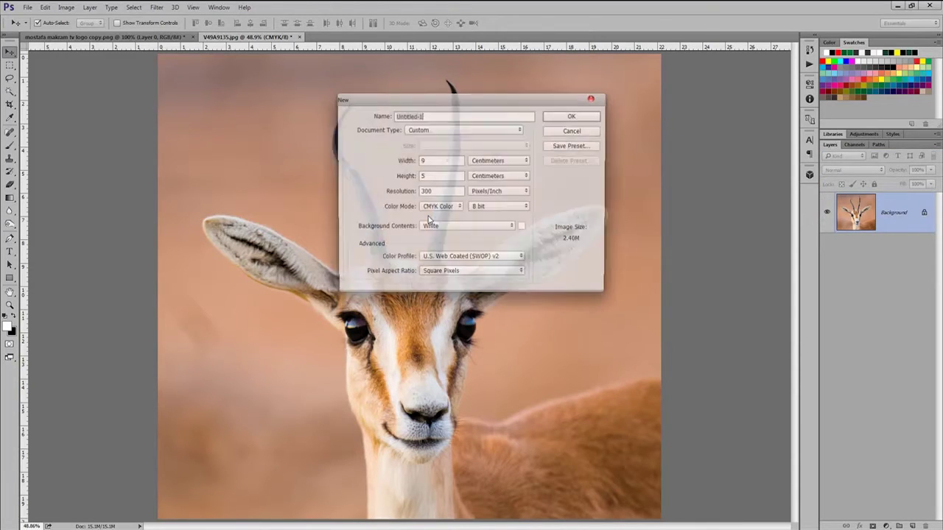
{"action": "type", "text": "card"}
{"action": "left_click", "coordinate": [446, 161]}
{"action": "key", "text": "Tab"}
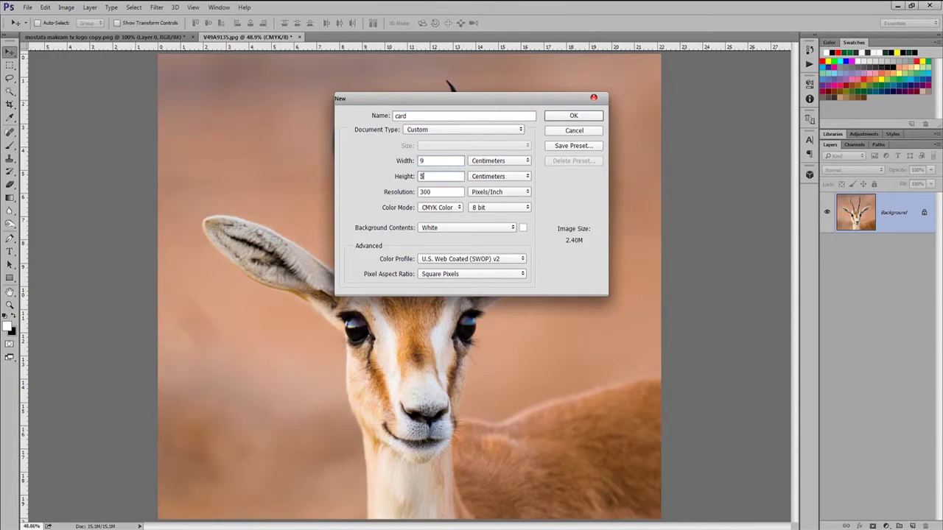
{"action": "key", "text": "Tab"}
{"action": "type", "text": "300"}
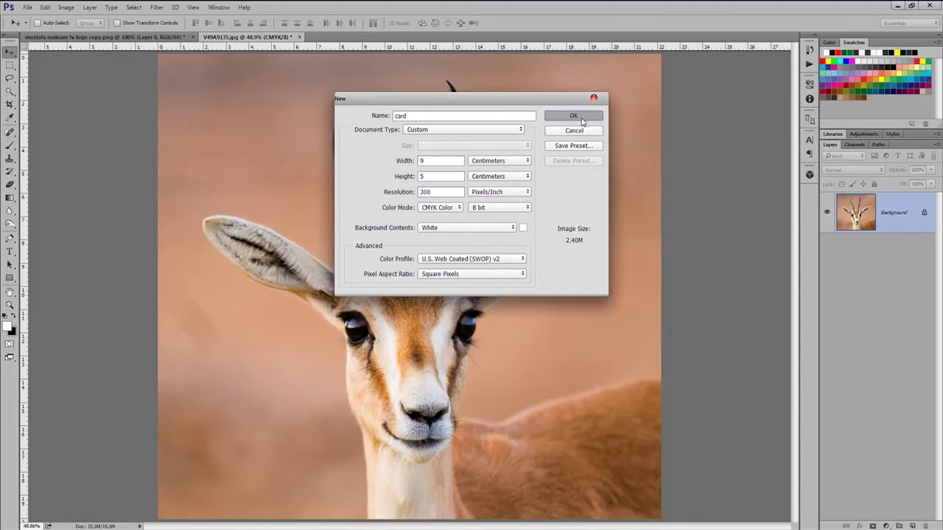
{"action": "left_click", "coordinate": [580, 118]}
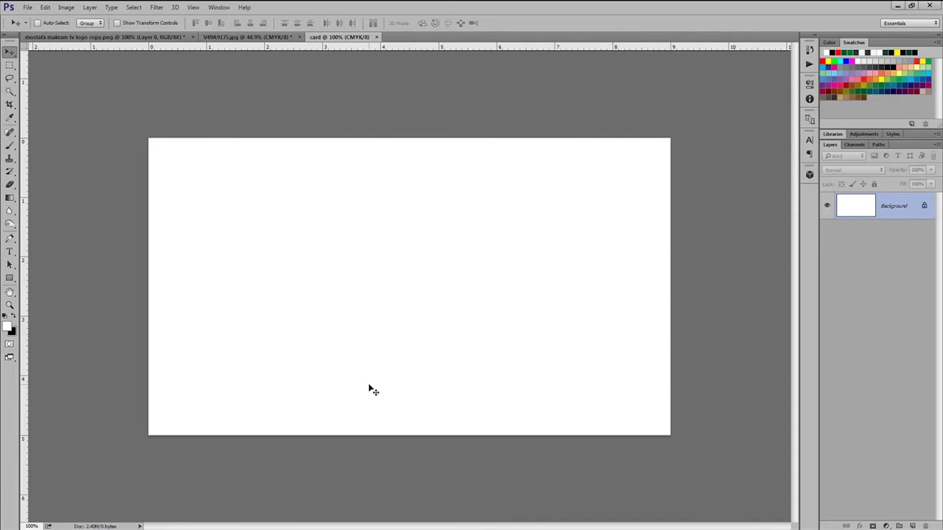
- Set the background color to C 0, M 0, Y 0, K 100 and fill the card's Background layer with it
{"action": "left_click", "coordinate": [14, 334]}
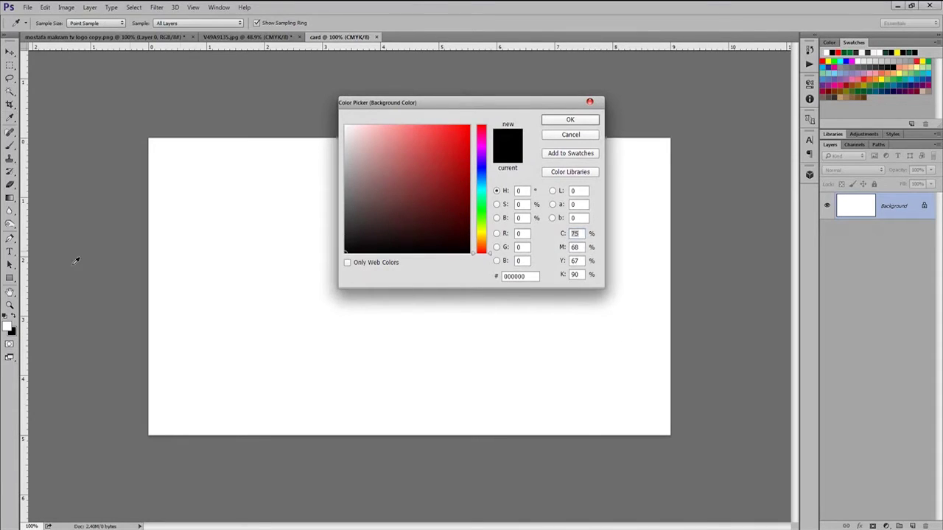
{"action": "key", "text": "Return"}
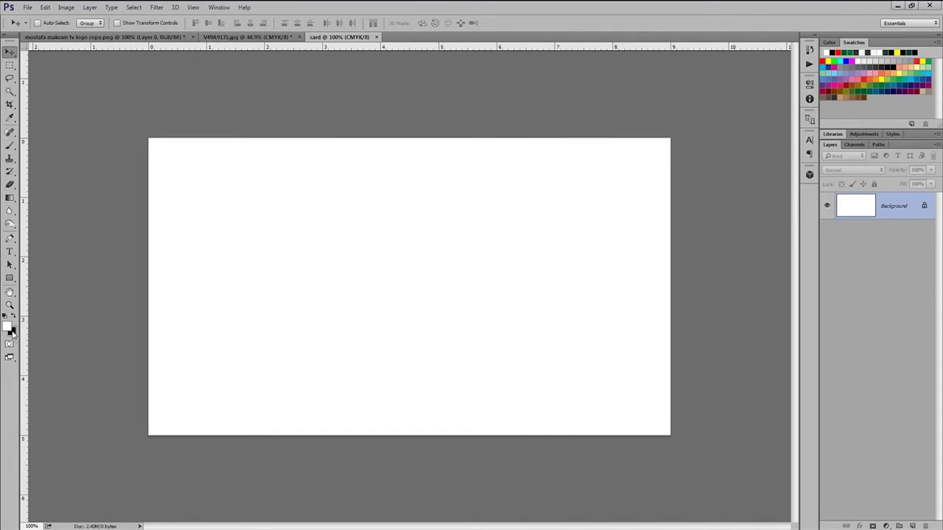
{"action": "left_click", "coordinate": [14, 335]}
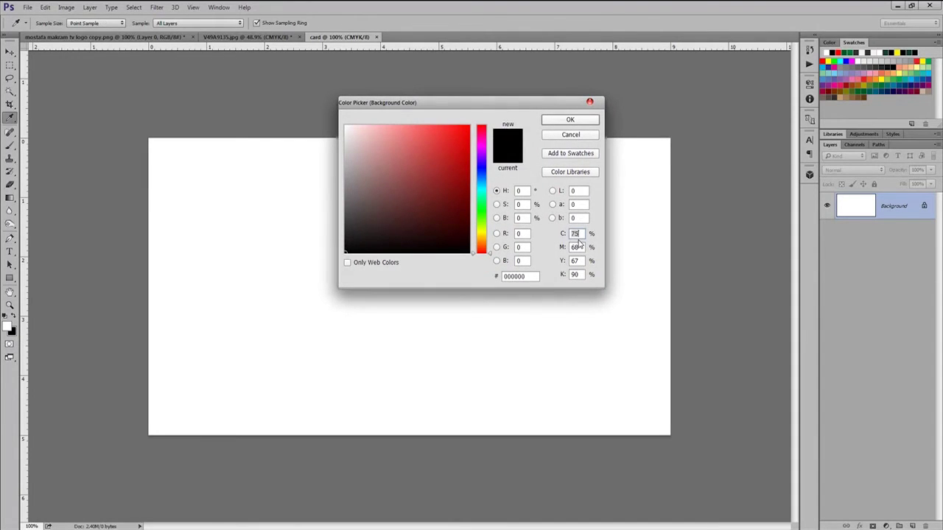
{"action": "type", "text": "0"}
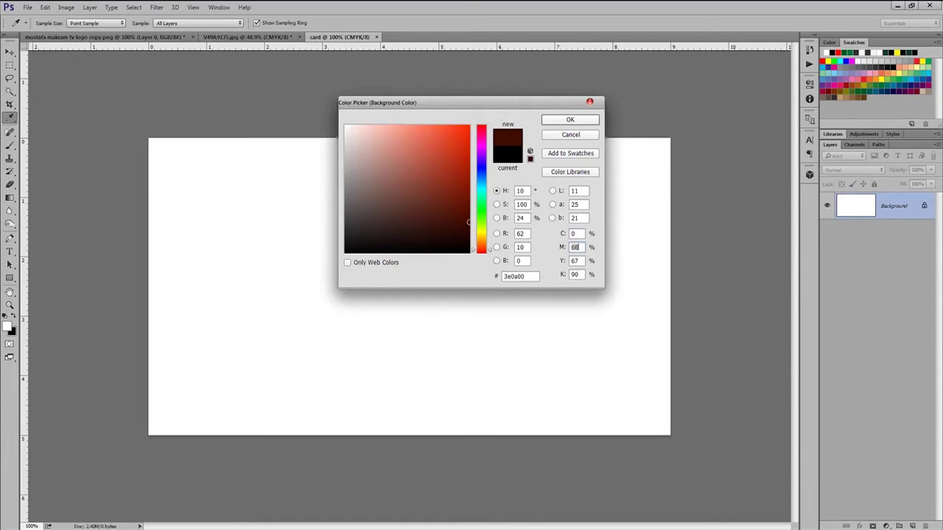
{"action": "type", "text": "0"}
{"action": "key", "text": "Tab"}
{"action": "type", "text": "0"}
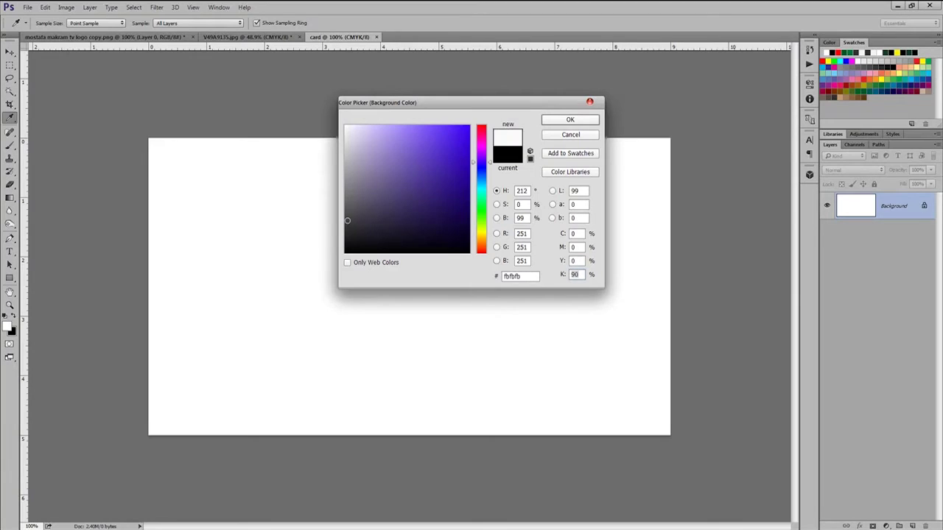
{"action": "type", "text": "100"}
{"action": "key", "text": "Return"}
{"action": "key", "text": "v"}
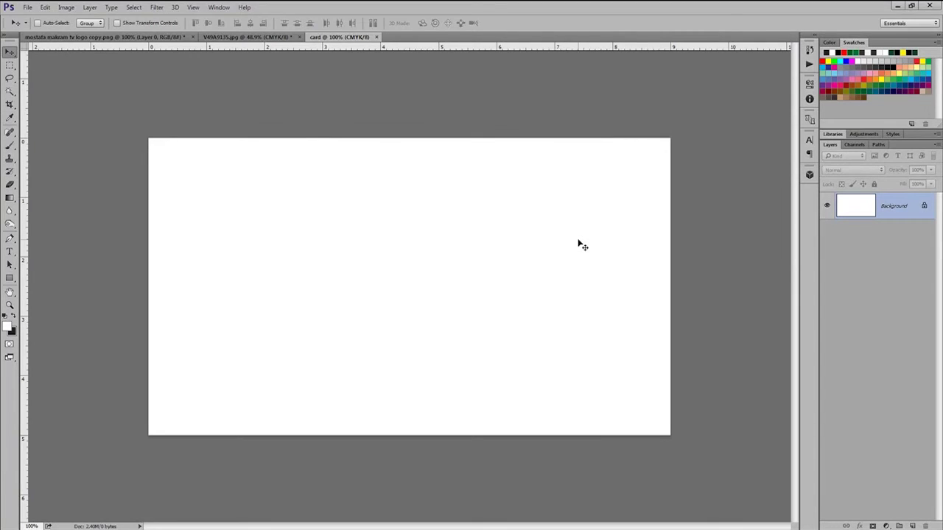
{"action": "key", "text": "alt+BackSpace"}
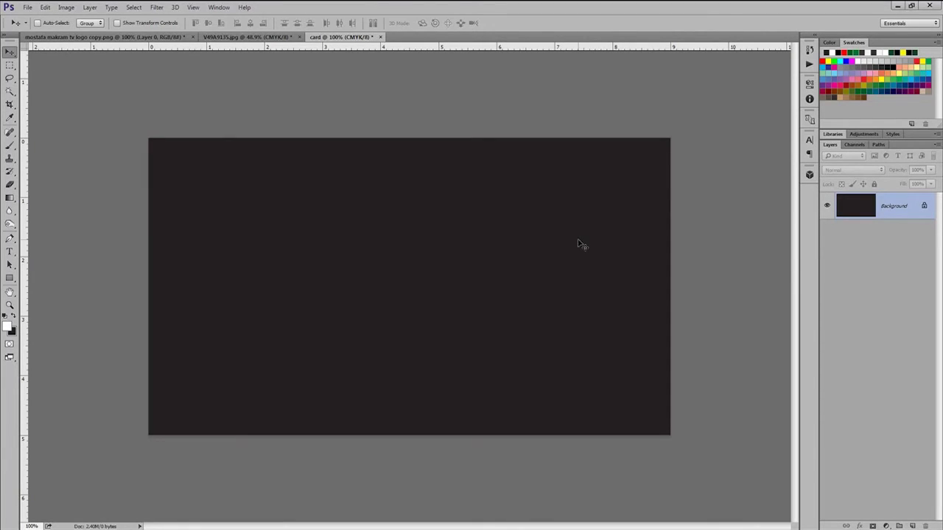
- Inspect the Cyan, Magenta, Yellow and Black channels of the black-filled card and go back to its layer list
{"action": "left_click", "coordinate": [855, 145]}
{"action": "left_click", "coordinate": [858, 168]}
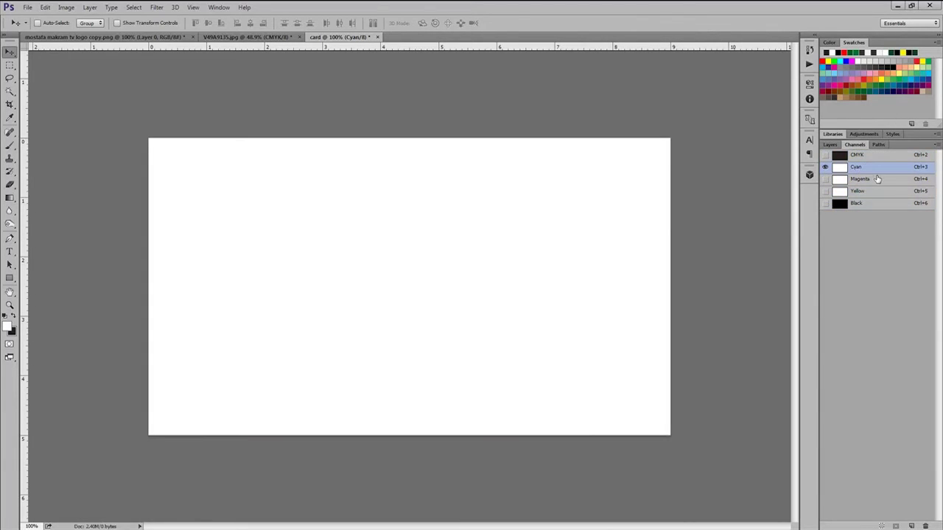
{"action": "left_click", "coordinate": [872, 180]}
{"action": "left_click", "coordinate": [868, 193]}
{"action": "left_click", "coordinate": [856, 205]}
{"action": "left_click", "coordinate": [831, 145]}
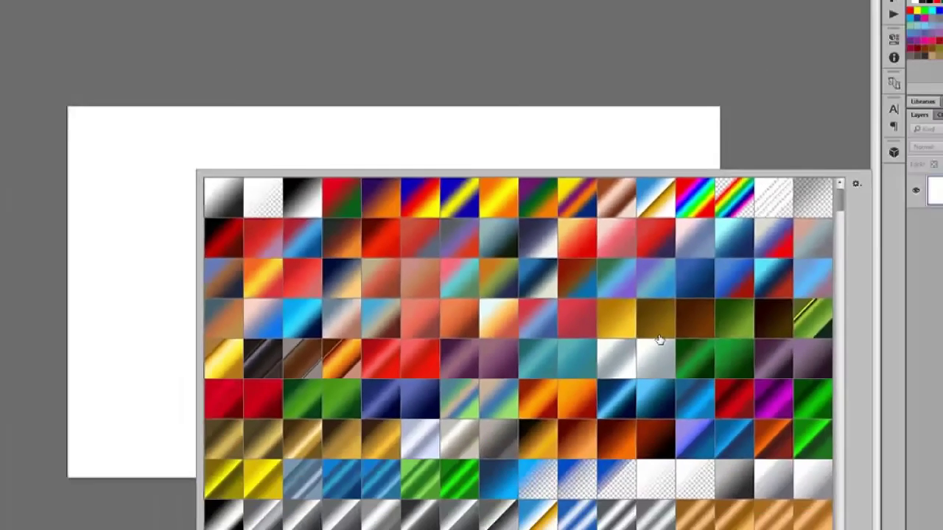
- Pick a light gray gradient preset and draw it vertically over the card's Background, from near the lower edge to near the upper edge
{"action": "scroll", "coordinate": [623, 325], "scroll_direction": "down", "scroll_amount": 10}
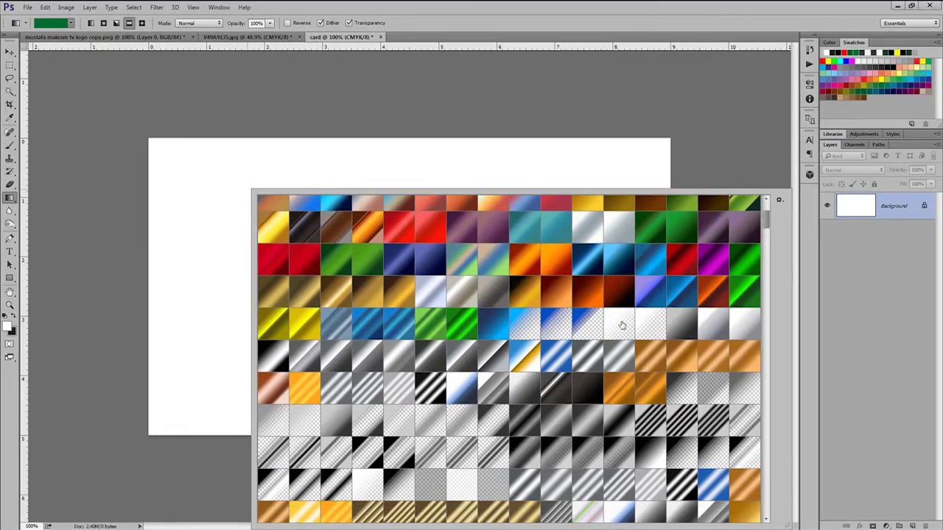
{"action": "scroll", "coordinate": [623, 326], "scroll_direction": "down", "scroll_amount": 10}
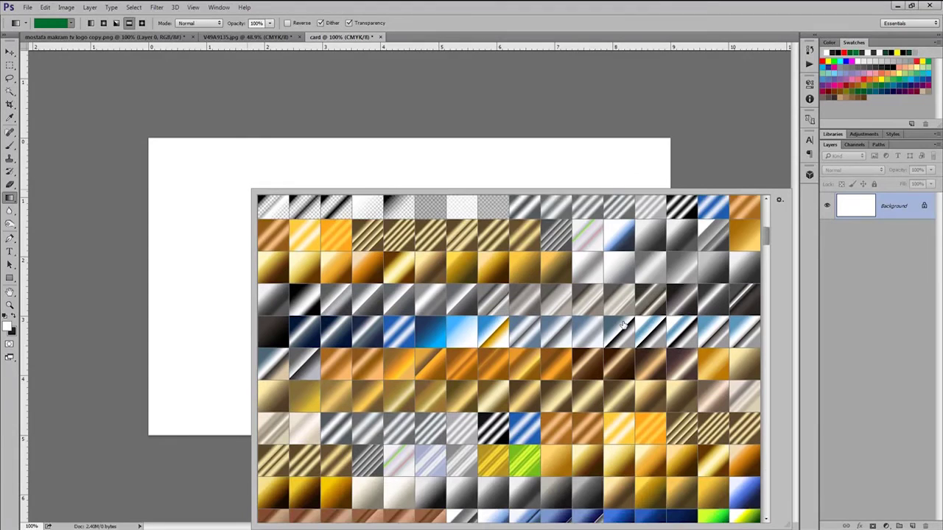
{"action": "scroll", "coordinate": [623, 326], "scroll_direction": "down", "scroll_amount": 1}
{"action": "left_click_drag", "start_coordinate": [768, 238], "coordinate": [768, 282]}
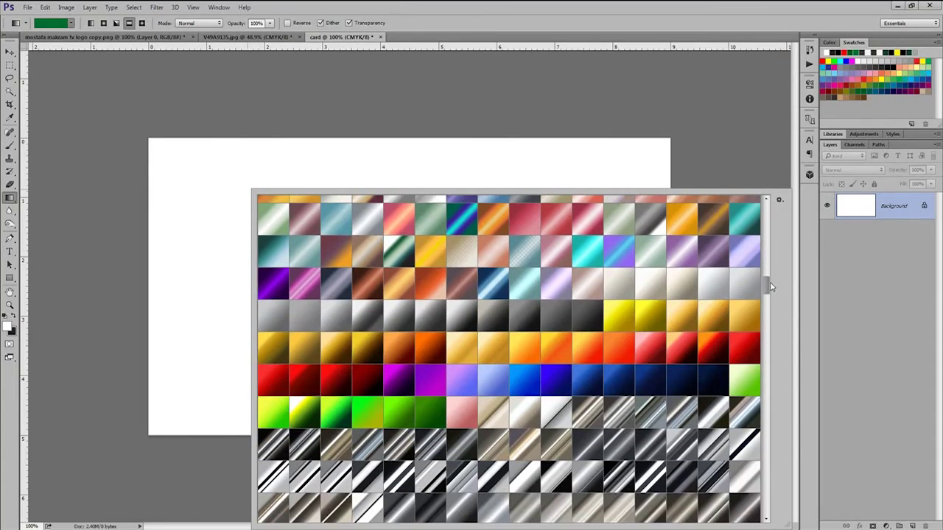
{"action": "double_click", "coordinate": [720, 283]}
{"action": "left_click_drag", "start_coordinate": [402, 410], "coordinate": [401, 146]}
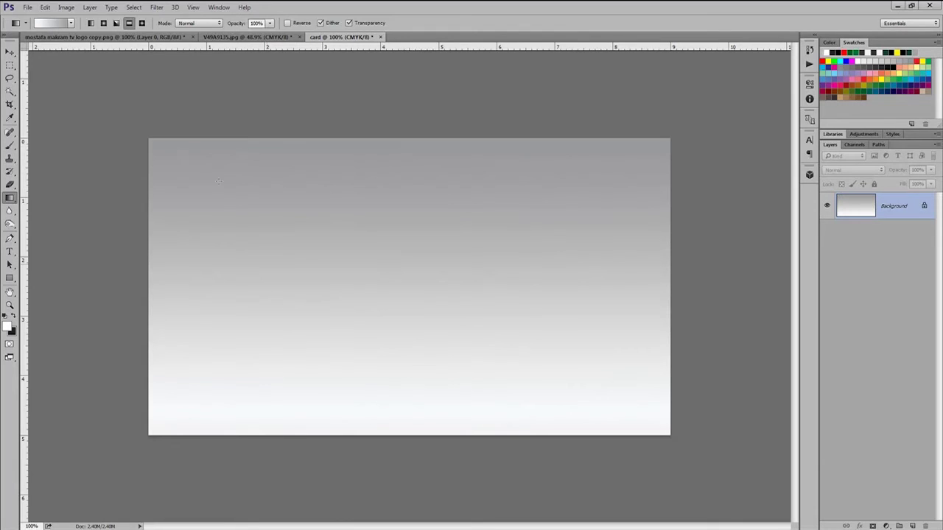
- Copy the white logo from the logo PNG document into the card document as a new layer
{"action": "key", "text": "v"}
{"action": "key", "text": "ctrl+Tab"}
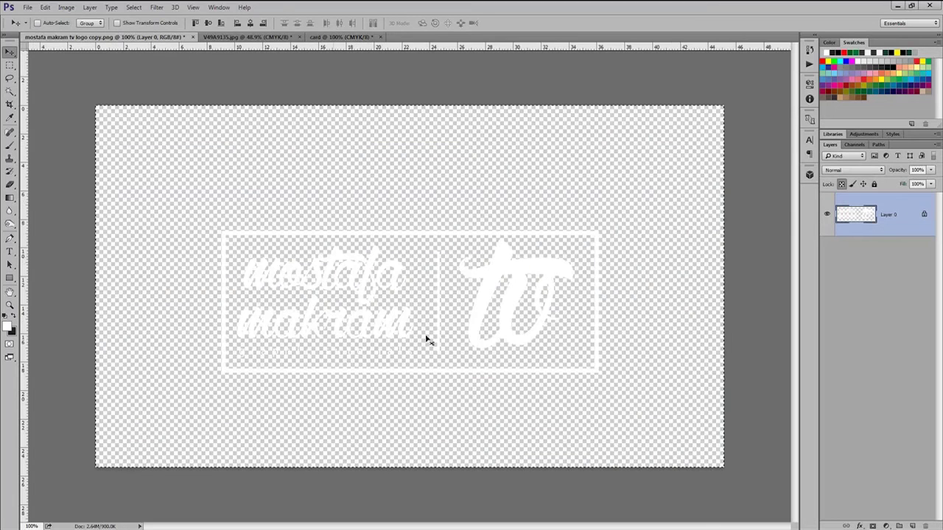
{"action": "left_click_drag", "start_coordinate": [400, 275], "coordinate": [406, 254]}
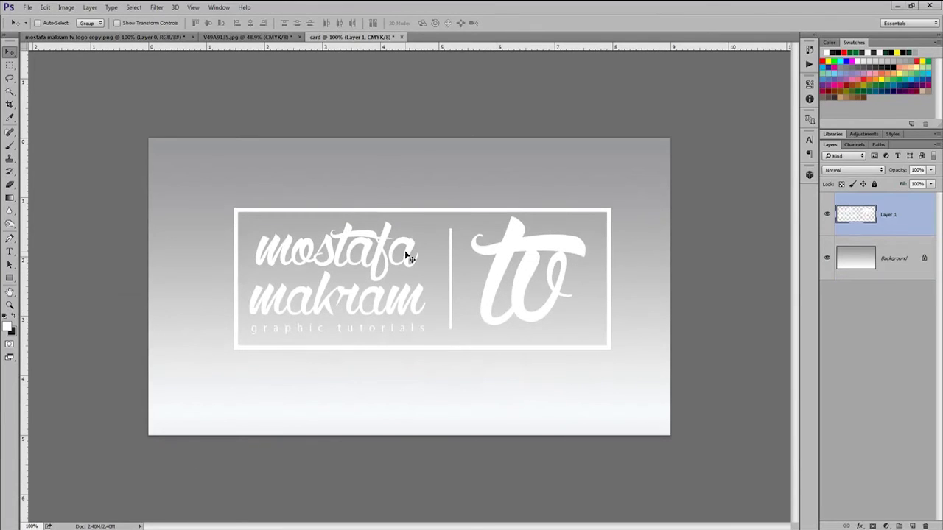
- Unlock the logo layer's transparent pixels and scale the logo down to about 5.3 cm wide
{"action": "left_click", "coordinate": [842, 185]}
{"action": "key", "text": "ctrl+t"}
{"action": "left_click_drag", "start_coordinate": [611, 350], "coordinate": [576, 339]}
{"action": "key", "text": "Return"}
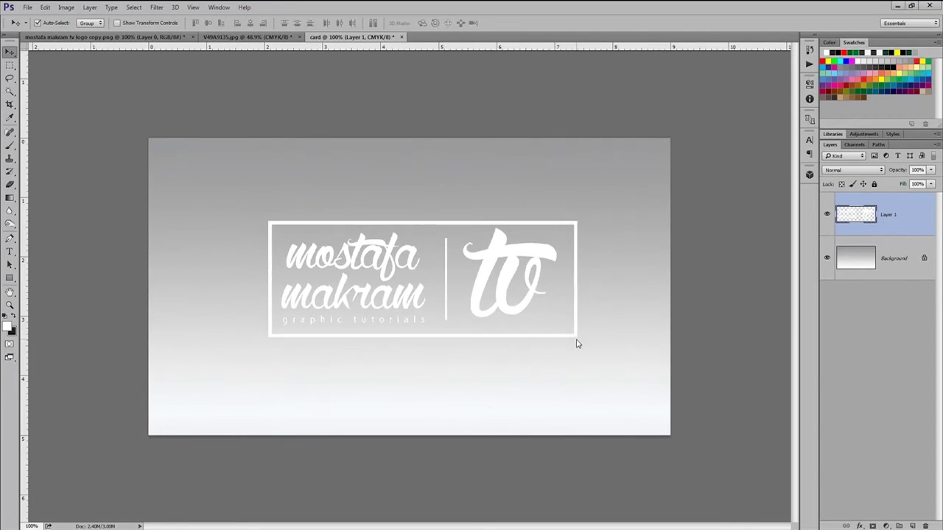
- Move the logo slightly down and center it horizontally against the card's Background, leaving only Layer 1 selected
{"action": "mouse_move", "coordinate": [452, 263]}
{"action": "left_mouse_down"}
{"action": "mouse_move", "coordinate": [448, 253]}
{"action": "mouse_move", "coordinate": [451, 270]}
{"action": "left_mouse_up"}
{"action": "left_click", "coordinate": [891, 260], "text": "shift"}
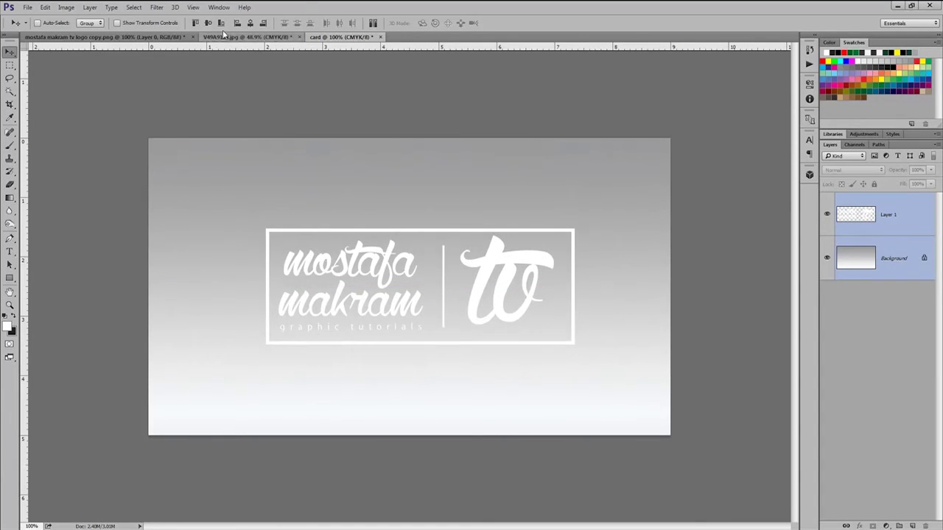
{"action": "left_click", "coordinate": [250, 23]}
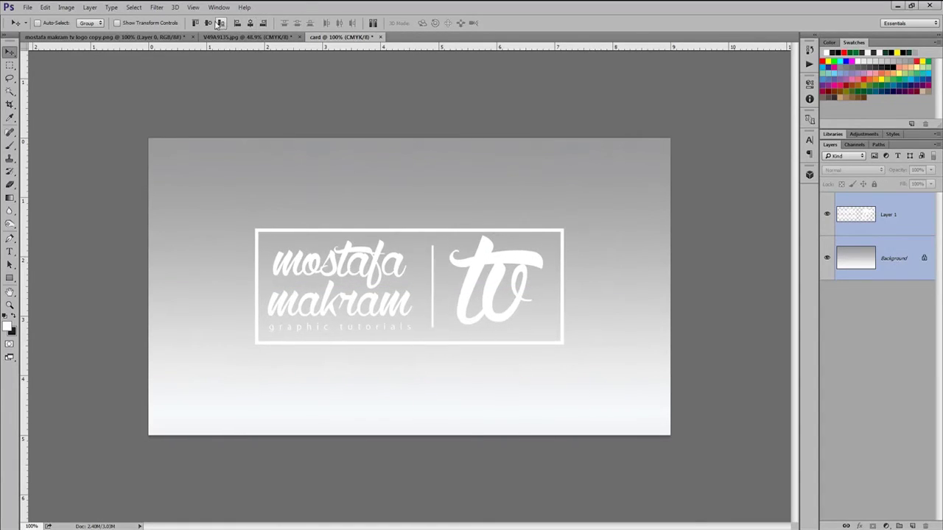
{"action": "left_click", "coordinate": [888, 218]}
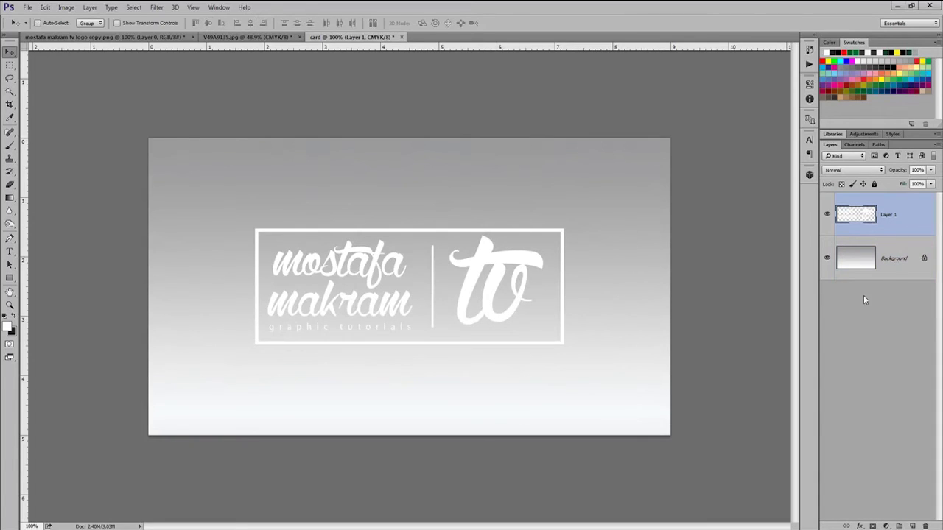
- Inspect the gradient card with the white logo in each CMYK channel, then restore the composite and the layer list
{"action": "left_click", "coordinate": [856, 145]}
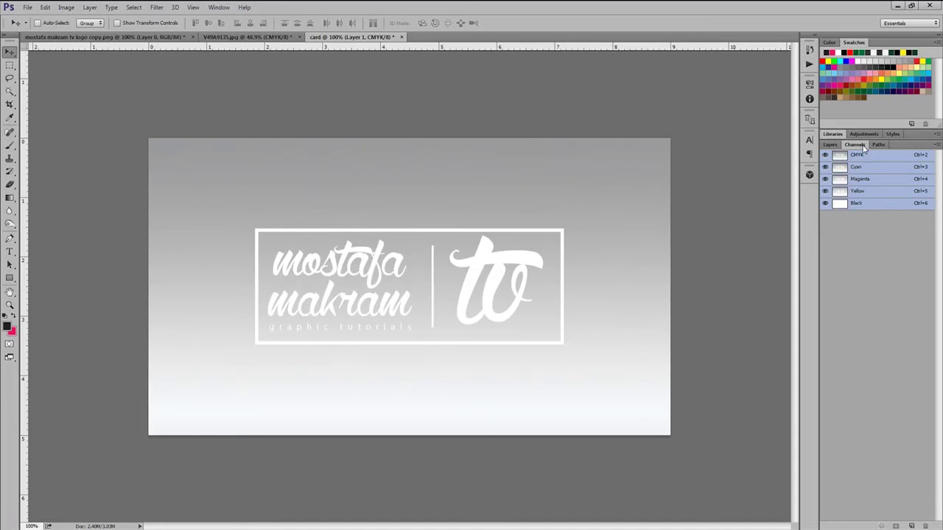
{"action": "left_click", "coordinate": [858, 168]}
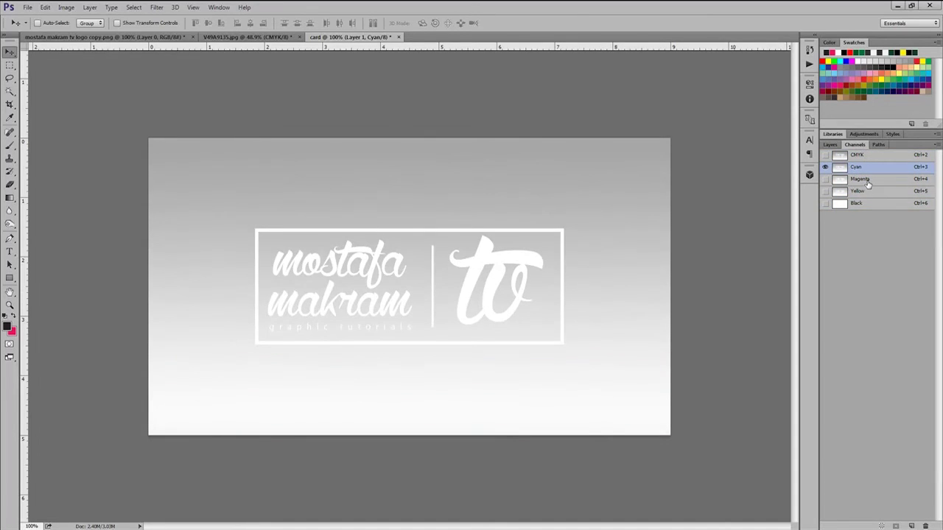
{"action": "left_click", "coordinate": [860, 180]}
{"action": "left_click", "coordinate": [858, 193]}
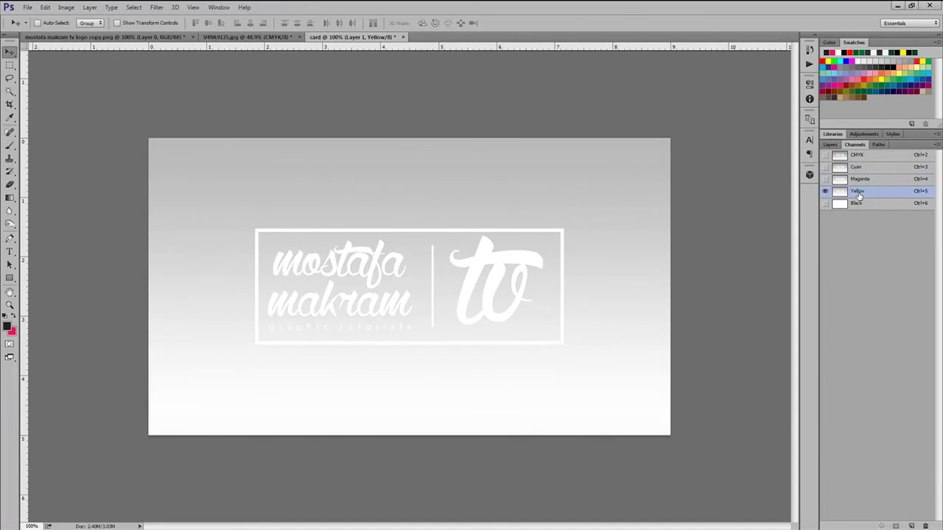
{"action": "left_click", "coordinate": [857, 203]}
{"action": "left_click", "coordinate": [831, 145]}
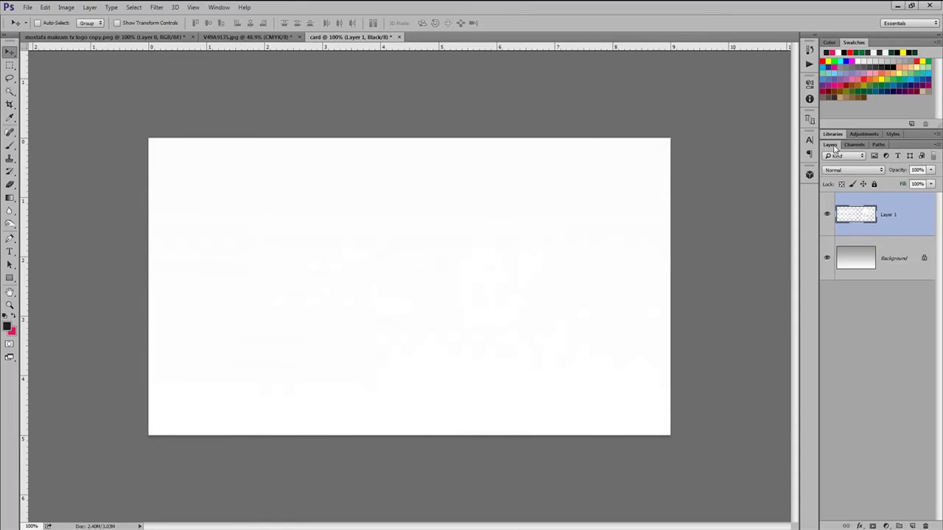
{"action": "left_click", "coordinate": [855, 144]}
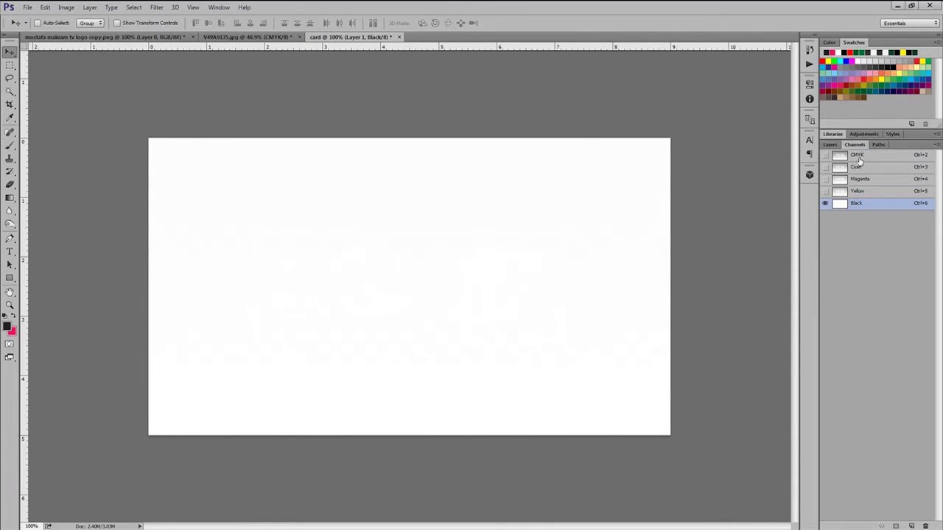
{"action": "left_click", "coordinate": [851, 156]}
{"action": "left_click", "coordinate": [835, 146]}
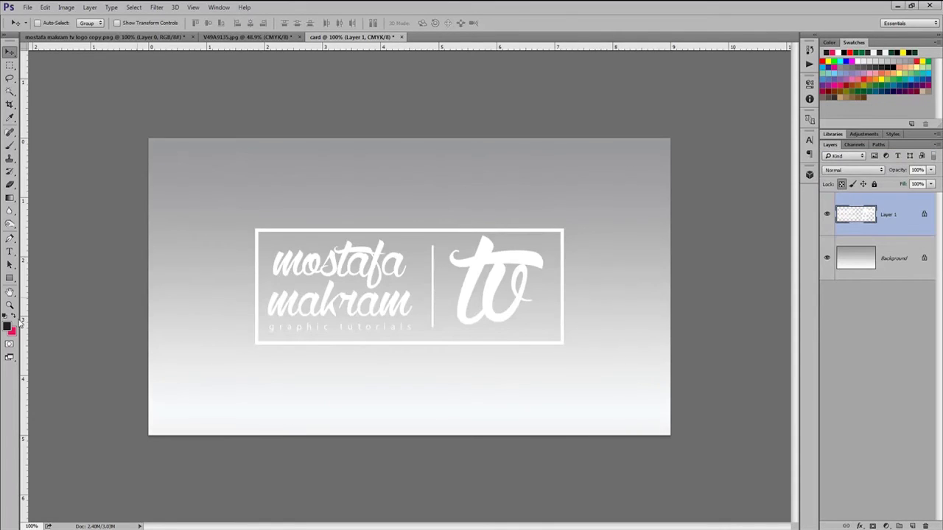
- Restore the default colors with white as foreground and black as background, and fill the logo with the default black
{"action": "key", "text": "d"}
{"action": "key", "text": "x"}
{"action": "key", "text": "ctrl+shift+BackSpace"}
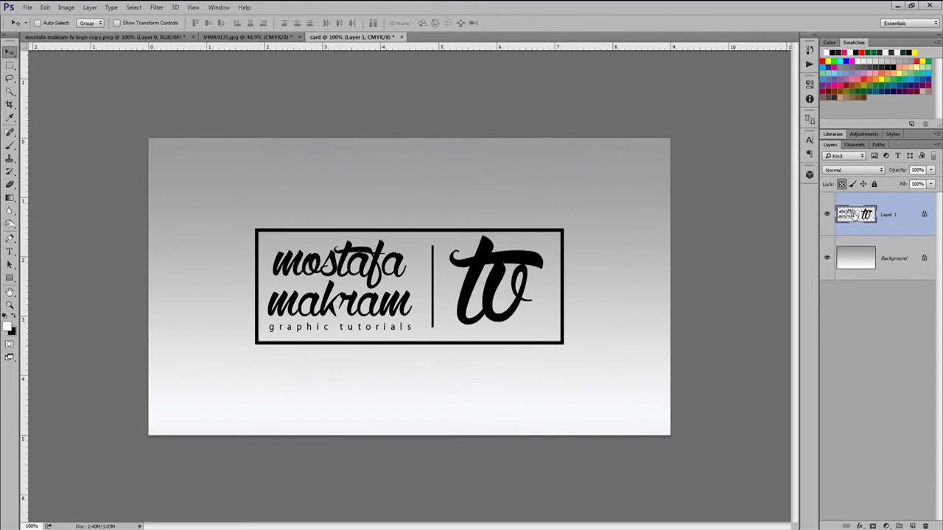
- Check the black logo in the Cyan channel and the CMYK values of the default black background color
{"action": "left_click", "coordinate": [856, 145]}
{"action": "left_click", "coordinate": [861, 167]}
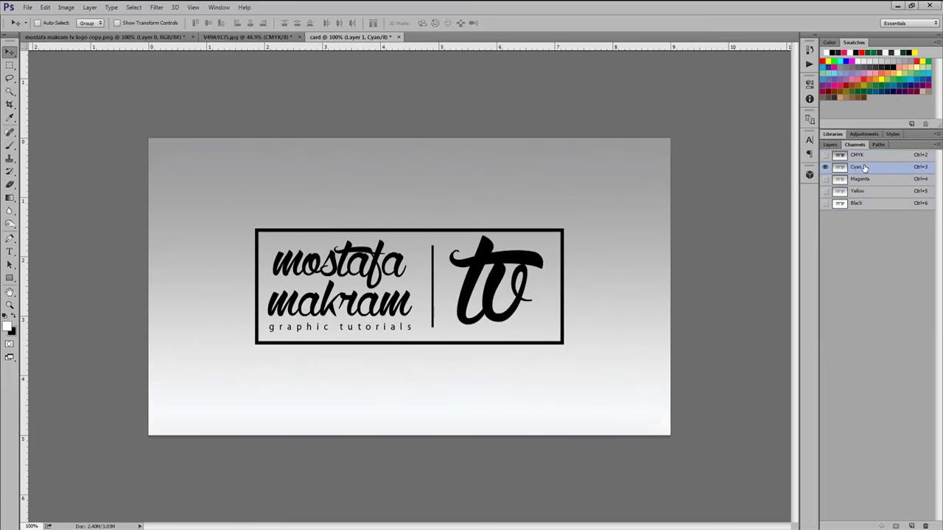
{"action": "left_click", "coordinate": [826, 156]}
{"action": "left_click", "coordinate": [831, 145]}
{"action": "left_click", "coordinate": [13, 333]}
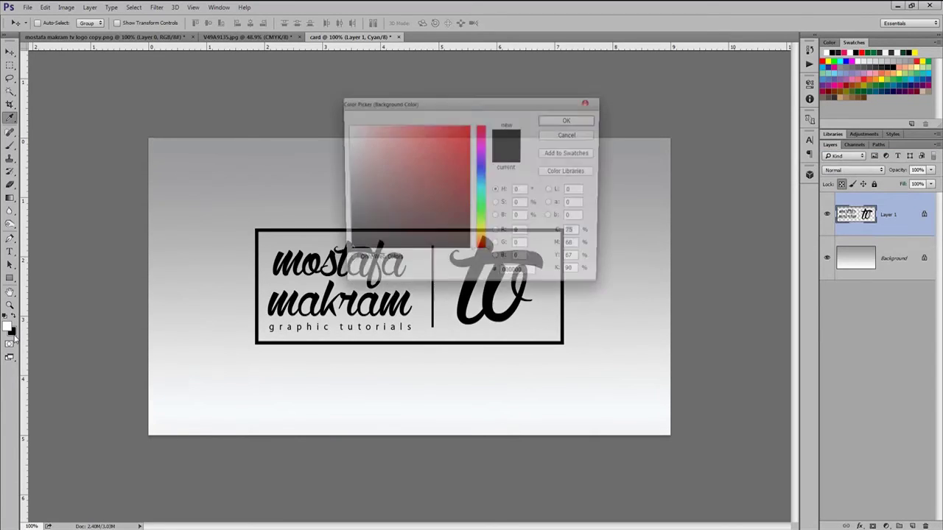
{"action": "left_click", "coordinate": [572, 120]}
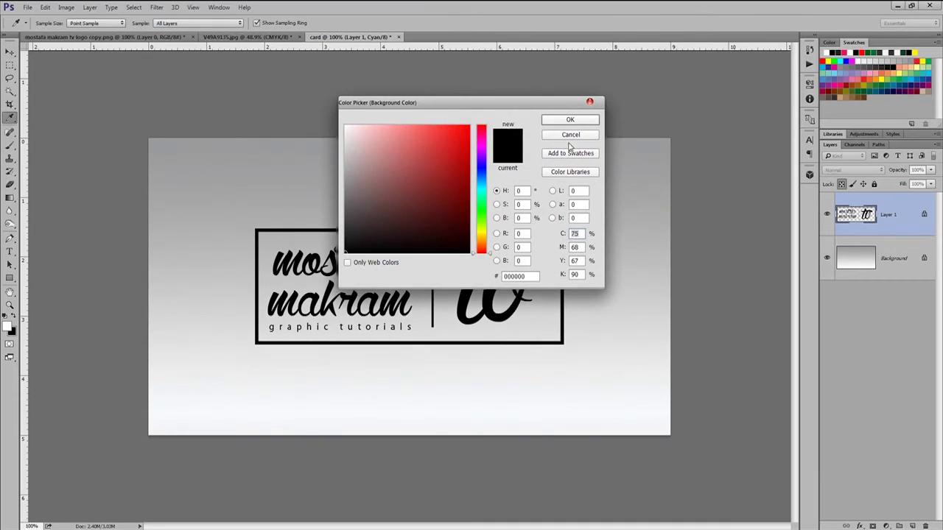
{"action": "key", "text": "v"}
- Compare the default-black logo across the Cyan, Magenta, Yellow and Black channels, ending on the composite and the layer list
{"action": "left_click", "coordinate": [854, 145]}
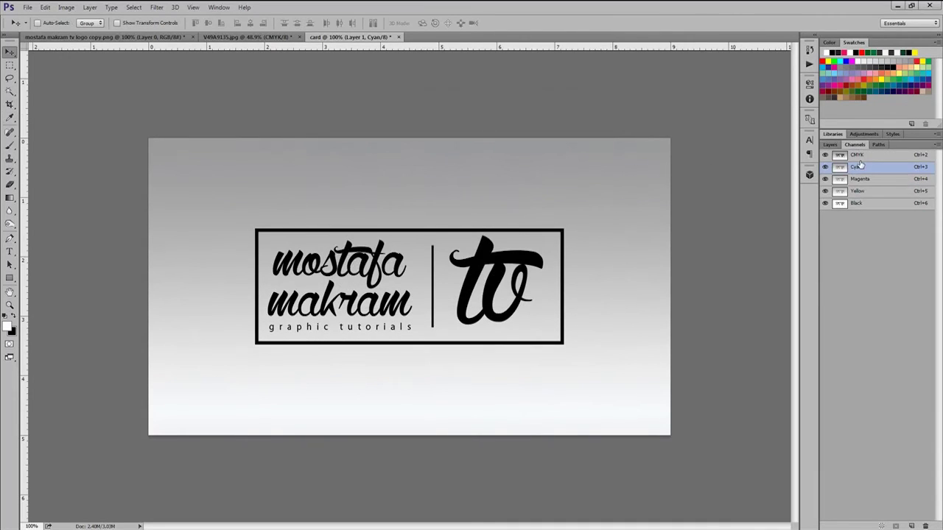
{"action": "left_click", "coordinate": [862, 156]}
{"action": "left_click", "coordinate": [857, 168]}
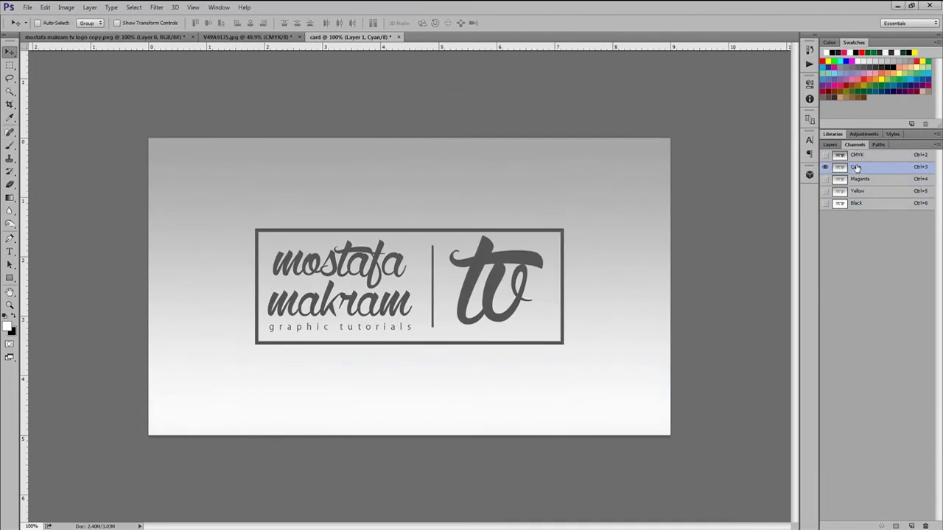
{"action": "left_click", "coordinate": [872, 180]}
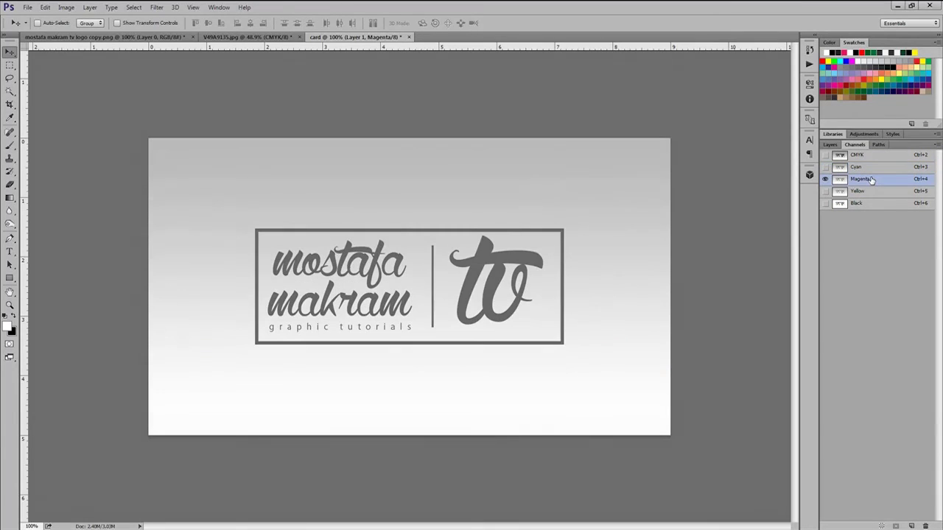
{"action": "left_click", "coordinate": [868, 193]}
{"action": "left_click", "coordinate": [866, 205]}
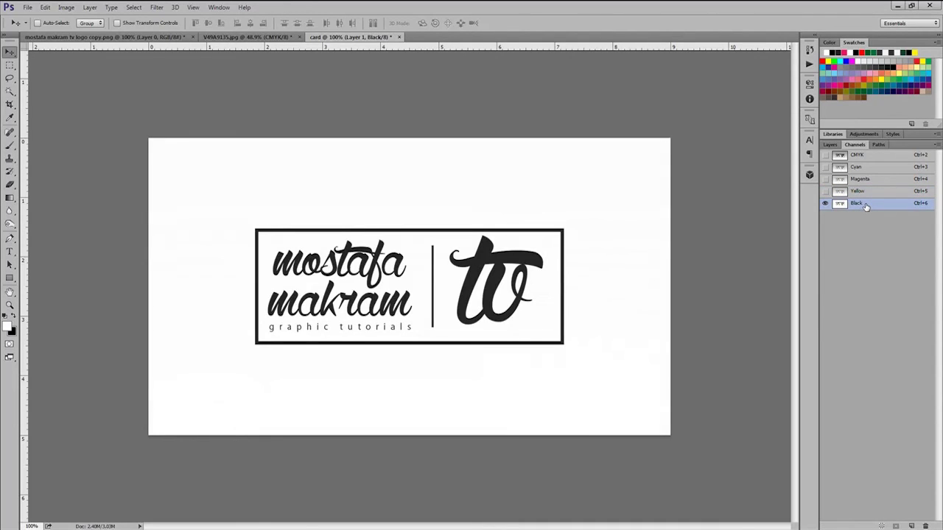
{"action": "left_click", "coordinate": [860, 168]}
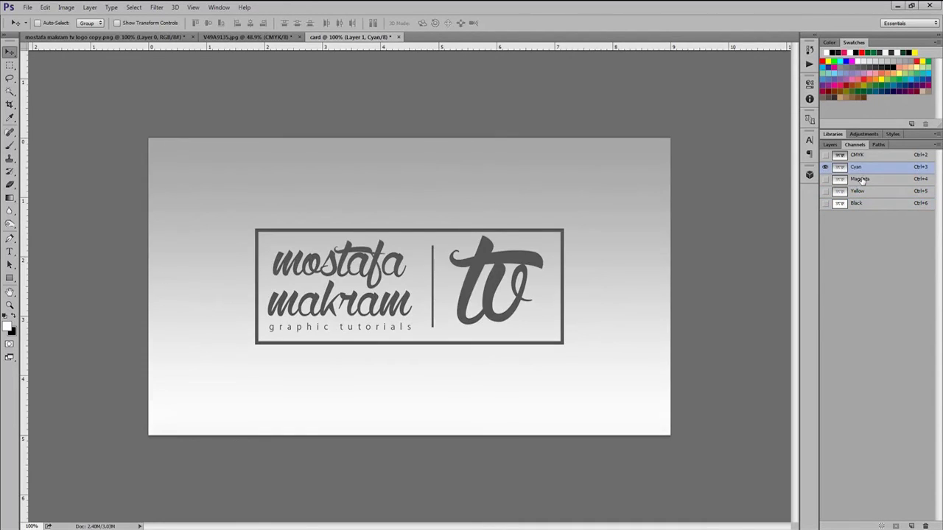
{"action": "left_click", "coordinate": [854, 156]}
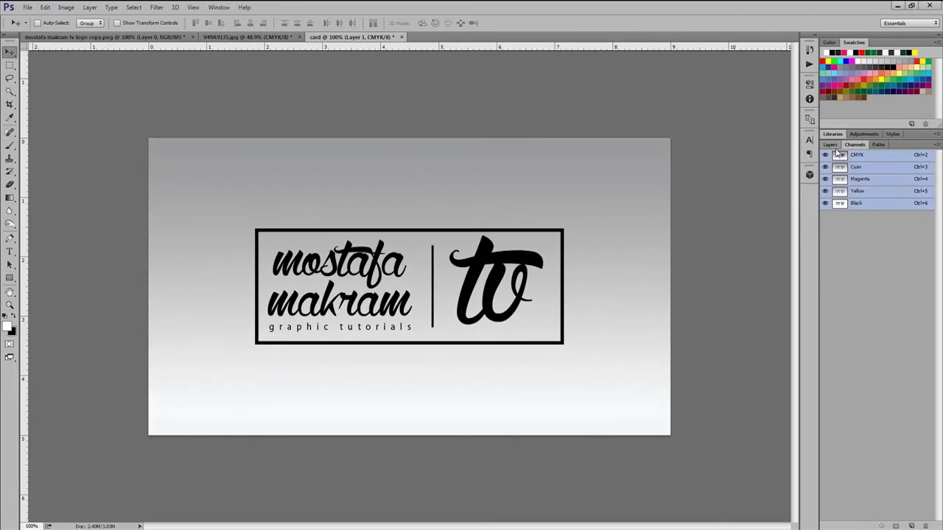
{"action": "left_click", "coordinate": [831, 144]}
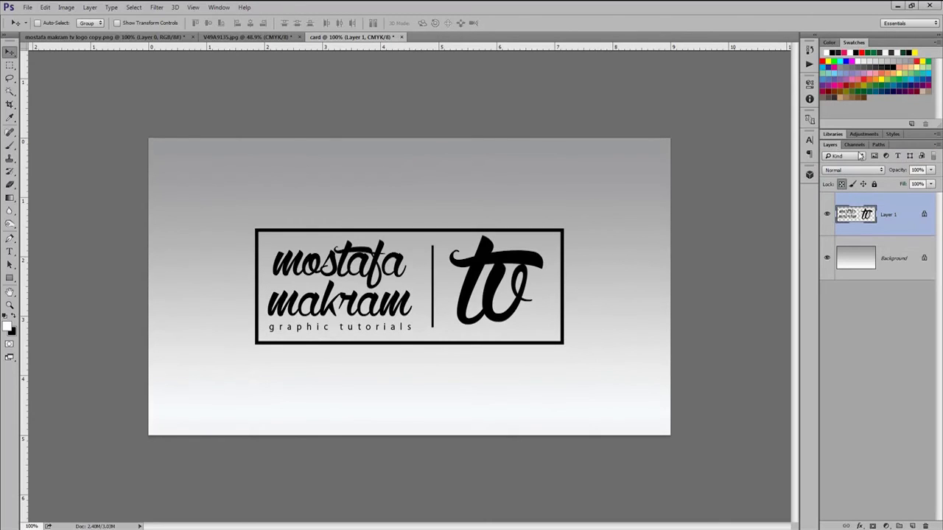
- Set the background color to C 0, M 0, Y 0, K 100 and refill the logo with it, preserving transparency
{"action": "left_click", "coordinate": [11, 333]}
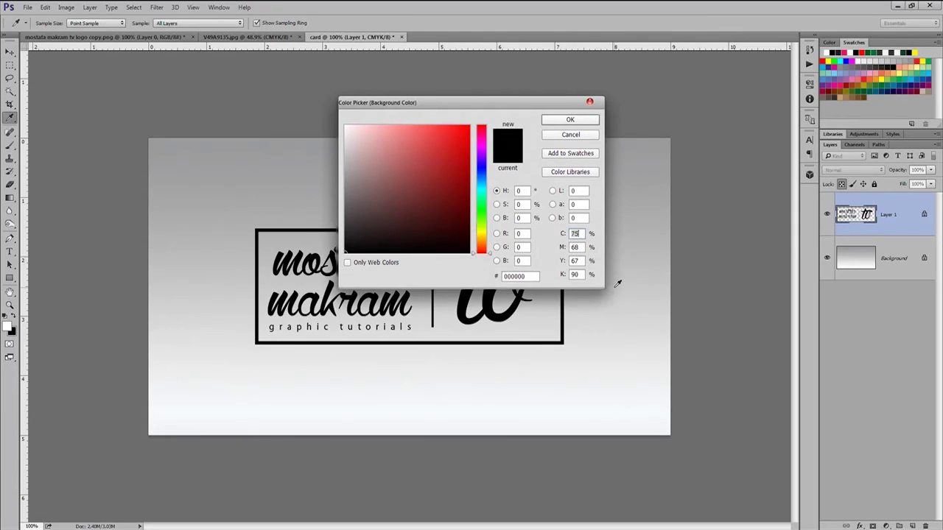
{"action": "type", "text": "0"}
{"action": "key", "text": "Tab"}
{"action": "type", "text": "0"}
{"action": "key", "text": "Tab"}
{"action": "key", "text": "Tab"}
{"action": "type", "text": "100"}
{"action": "left_click", "coordinate": [579, 261]}
{"action": "type", "text": "0"}
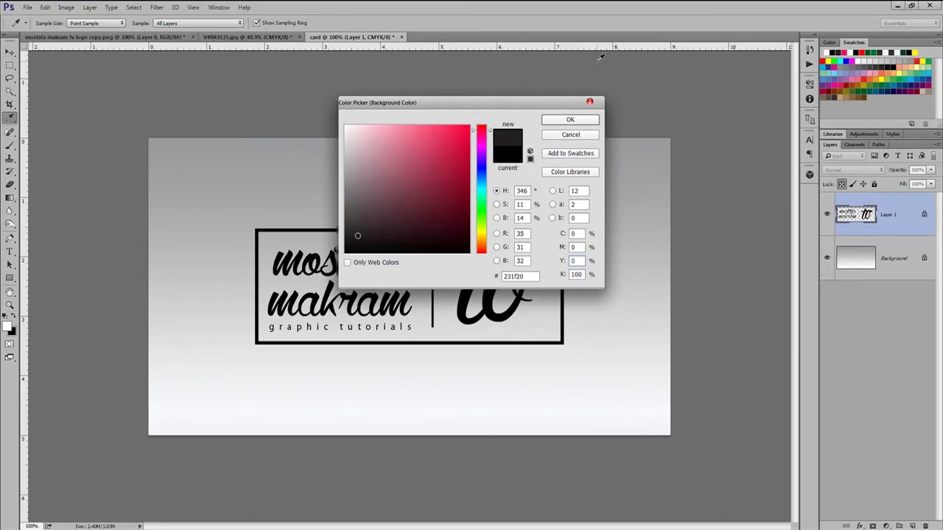
{"action": "left_click", "coordinate": [570, 119]}
{"action": "key", "text": "v"}
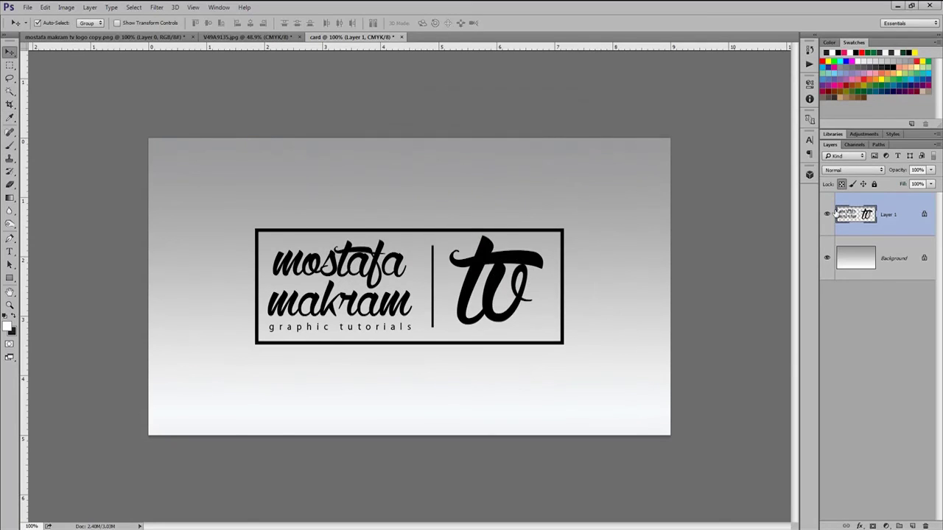
{"action": "key", "text": "alt+shift+BackSpace"}
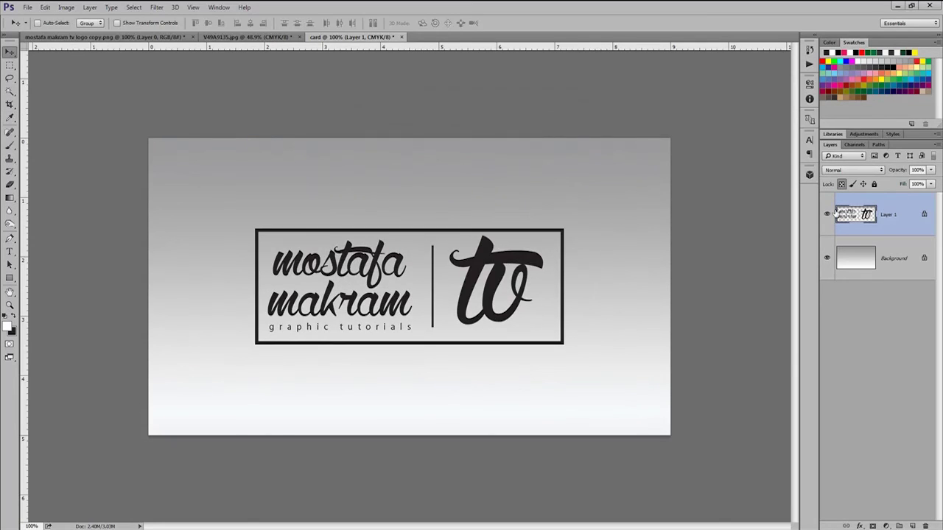
- Examine the refilled logo in the Cyan channel
{"action": "left_click", "coordinate": [855, 144]}
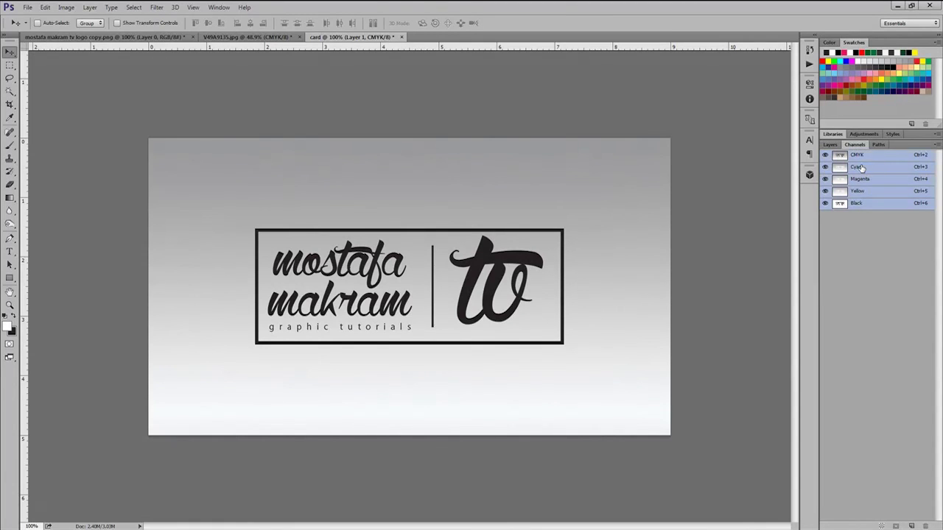
{"action": "left_click", "coordinate": [859, 168]}
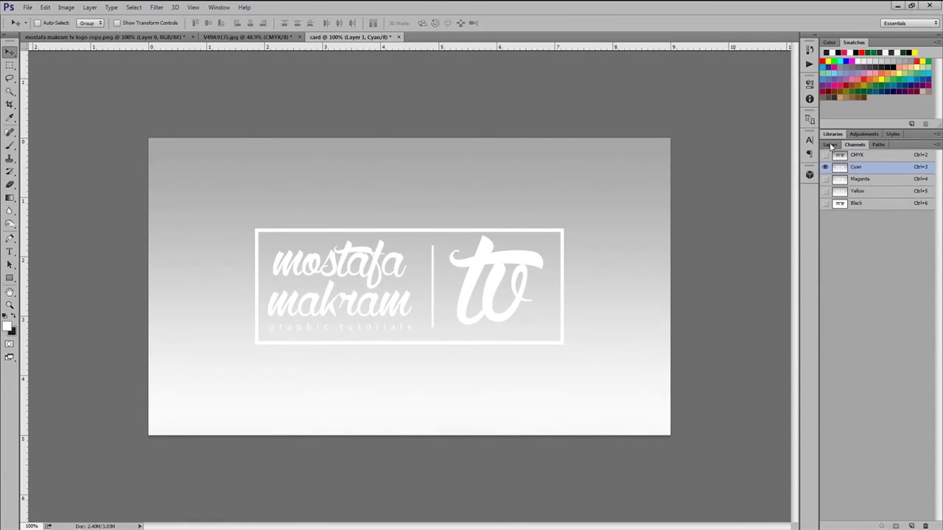
- Examine the refilled logo in the Magenta, Yellow and Black channels, going back through Cyan to the CMYK composite
{"action": "left_click", "coordinate": [830, 144]}
{"action": "left_click", "coordinate": [852, 145]}
{"action": "left_click", "coordinate": [860, 179]}
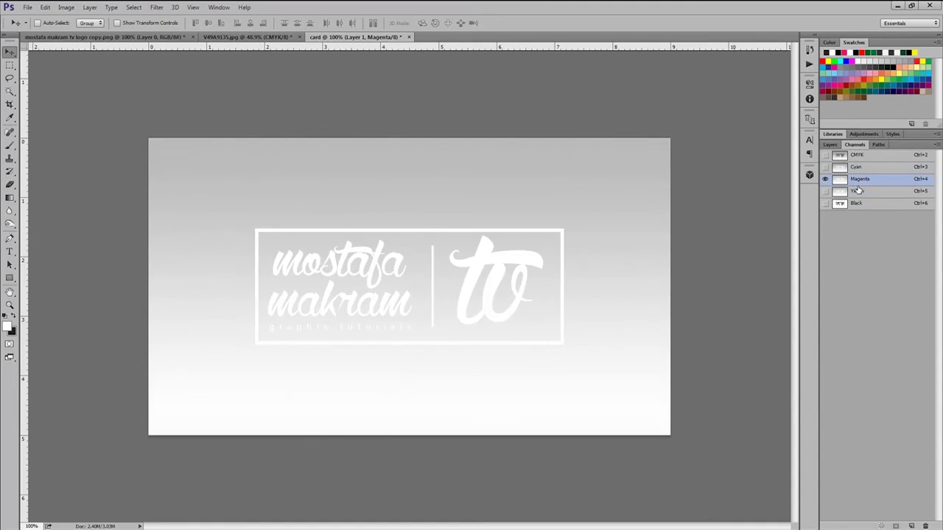
{"action": "left_click", "coordinate": [857, 191]}
{"action": "left_click", "coordinate": [854, 203]}
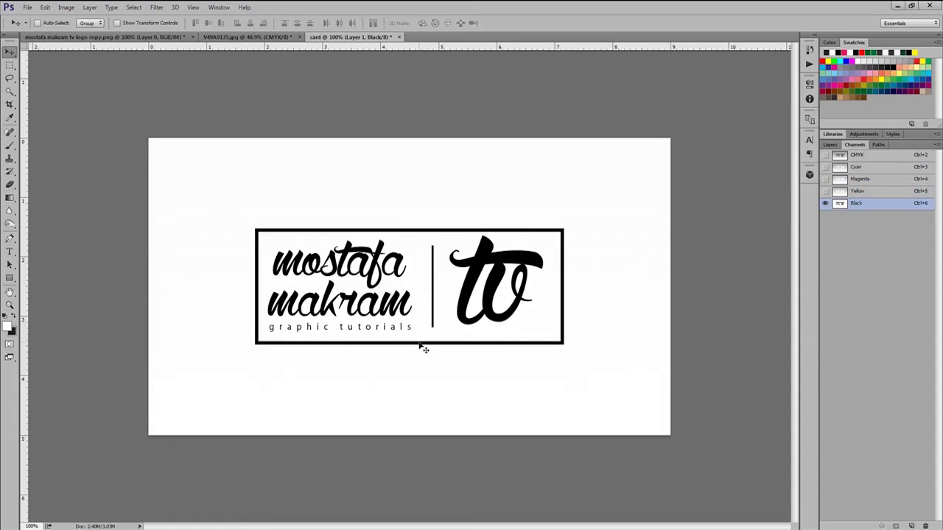
{"action": "left_click", "coordinate": [858, 192]}
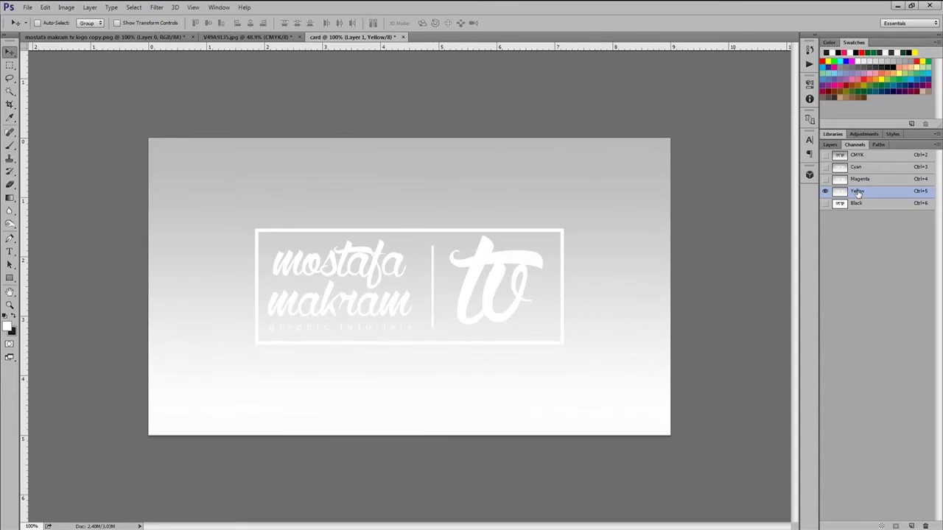
{"action": "left_click", "coordinate": [859, 180]}
{"action": "left_click", "coordinate": [860, 167]}
{"action": "left_click", "coordinate": [859, 156]}
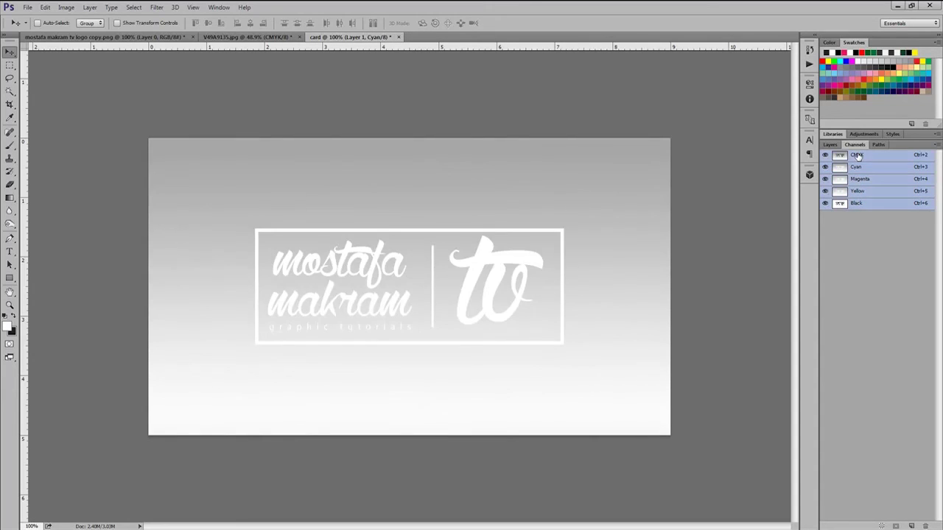
- Compare the logo channel by channel again from Black through Yellow, Magenta and Cyan, ending on the CMYK composite
{"action": "left_click", "coordinate": [858, 201]}
{"action": "left_click", "coordinate": [857, 192]}
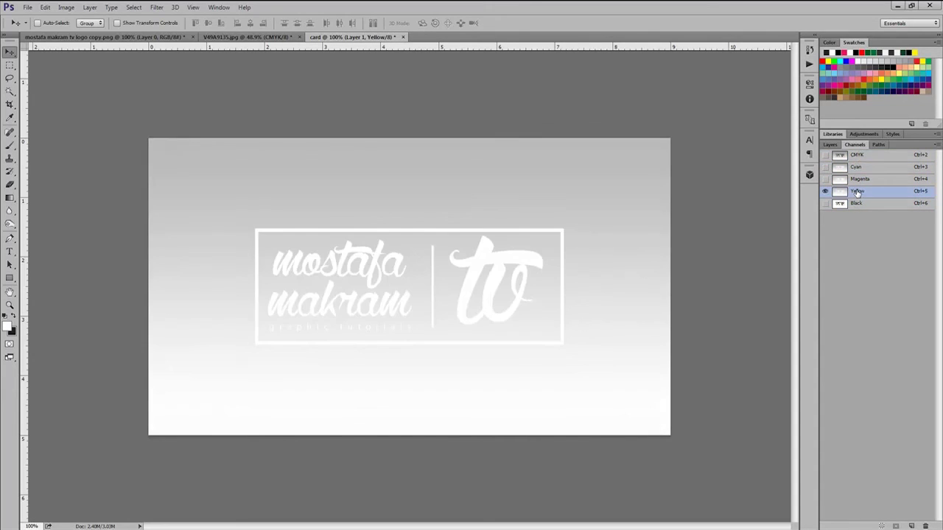
{"action": "left_click", "coordinate": [859, 180]}
{"action": "left_click", "coordinate": [859, 167]}
{"action": "left_click", "coordinate": [859, 156]}
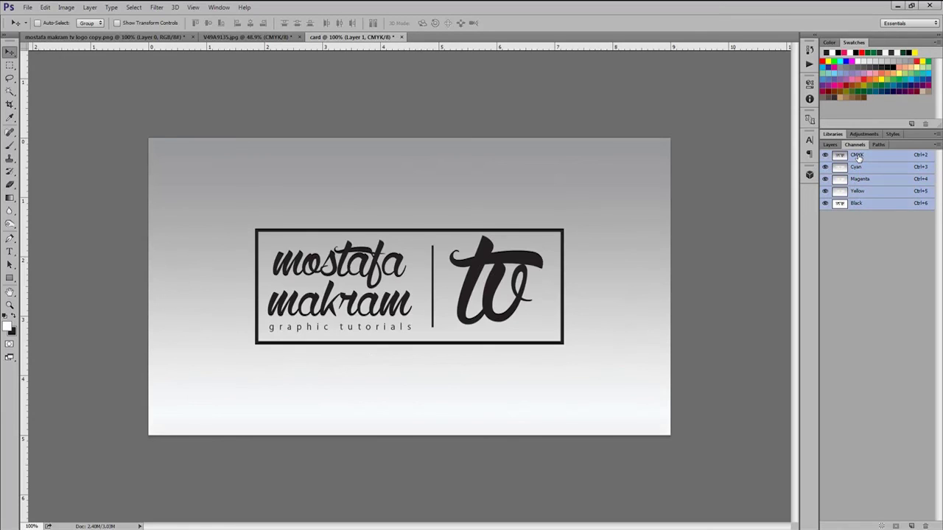
- Compare the logo in the Black channel alone with the CMYK composite, ending on the layer list
{"action": "left_click", "coordinate": [858, 203]}
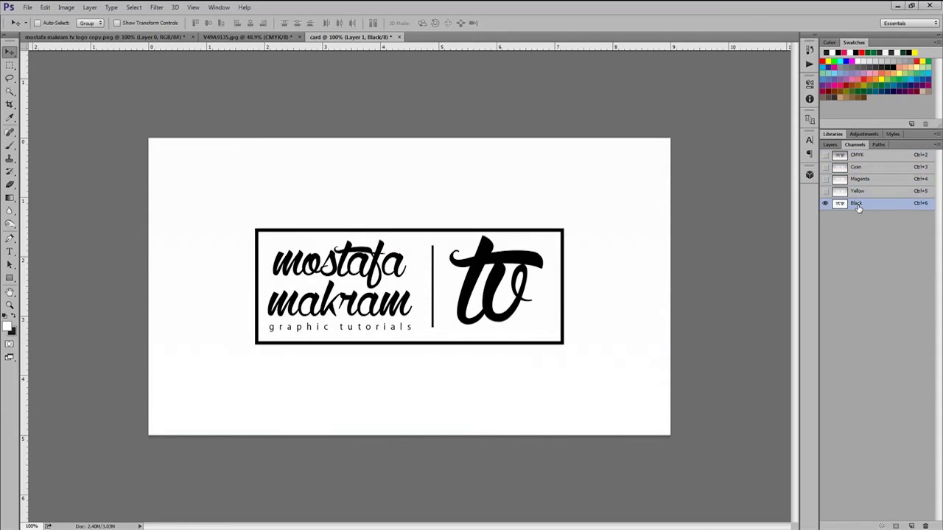
{"action": "left_click", "coordinate": [825, 156]}
{"action": "left_click", "coordinate": [852, 156]}
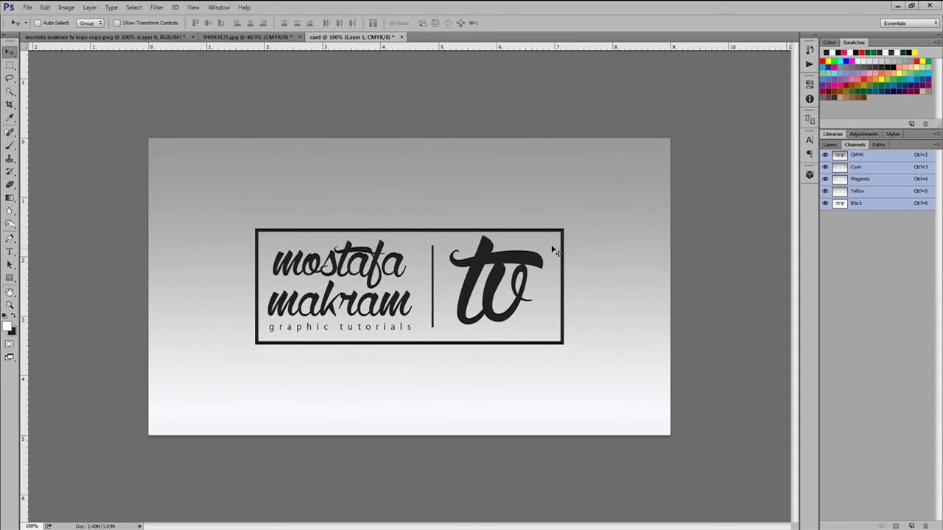
{"action": "left_click", "coordinate": [830, 145]}
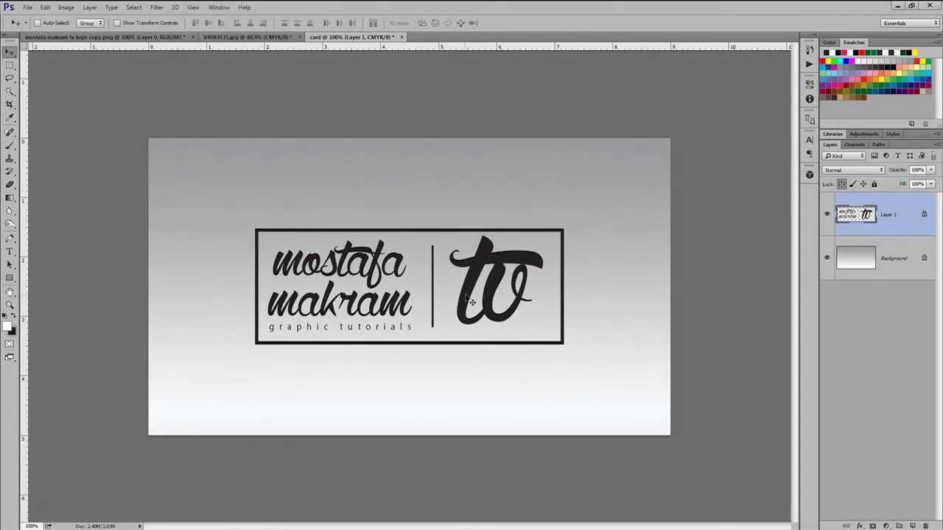
- Shift the logo layer very slightly to the right and show it in the Black channel alone
{"action": "left_click_drag", "start_coordinate": [458, 299], "coordinate": [458, 299]}
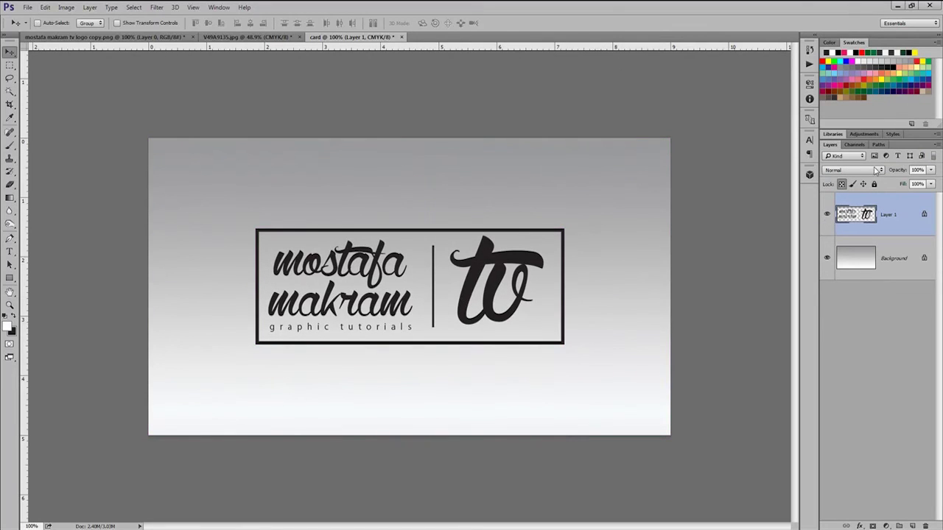
{"action": "left_click", "coordinate": [855, 144]}
{"action": "left_click", "coordinate": [855, 204]}
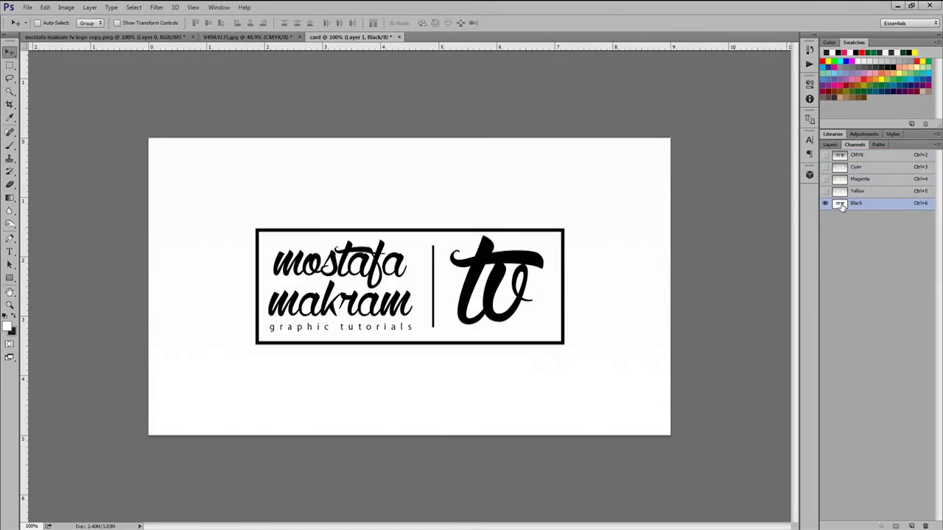